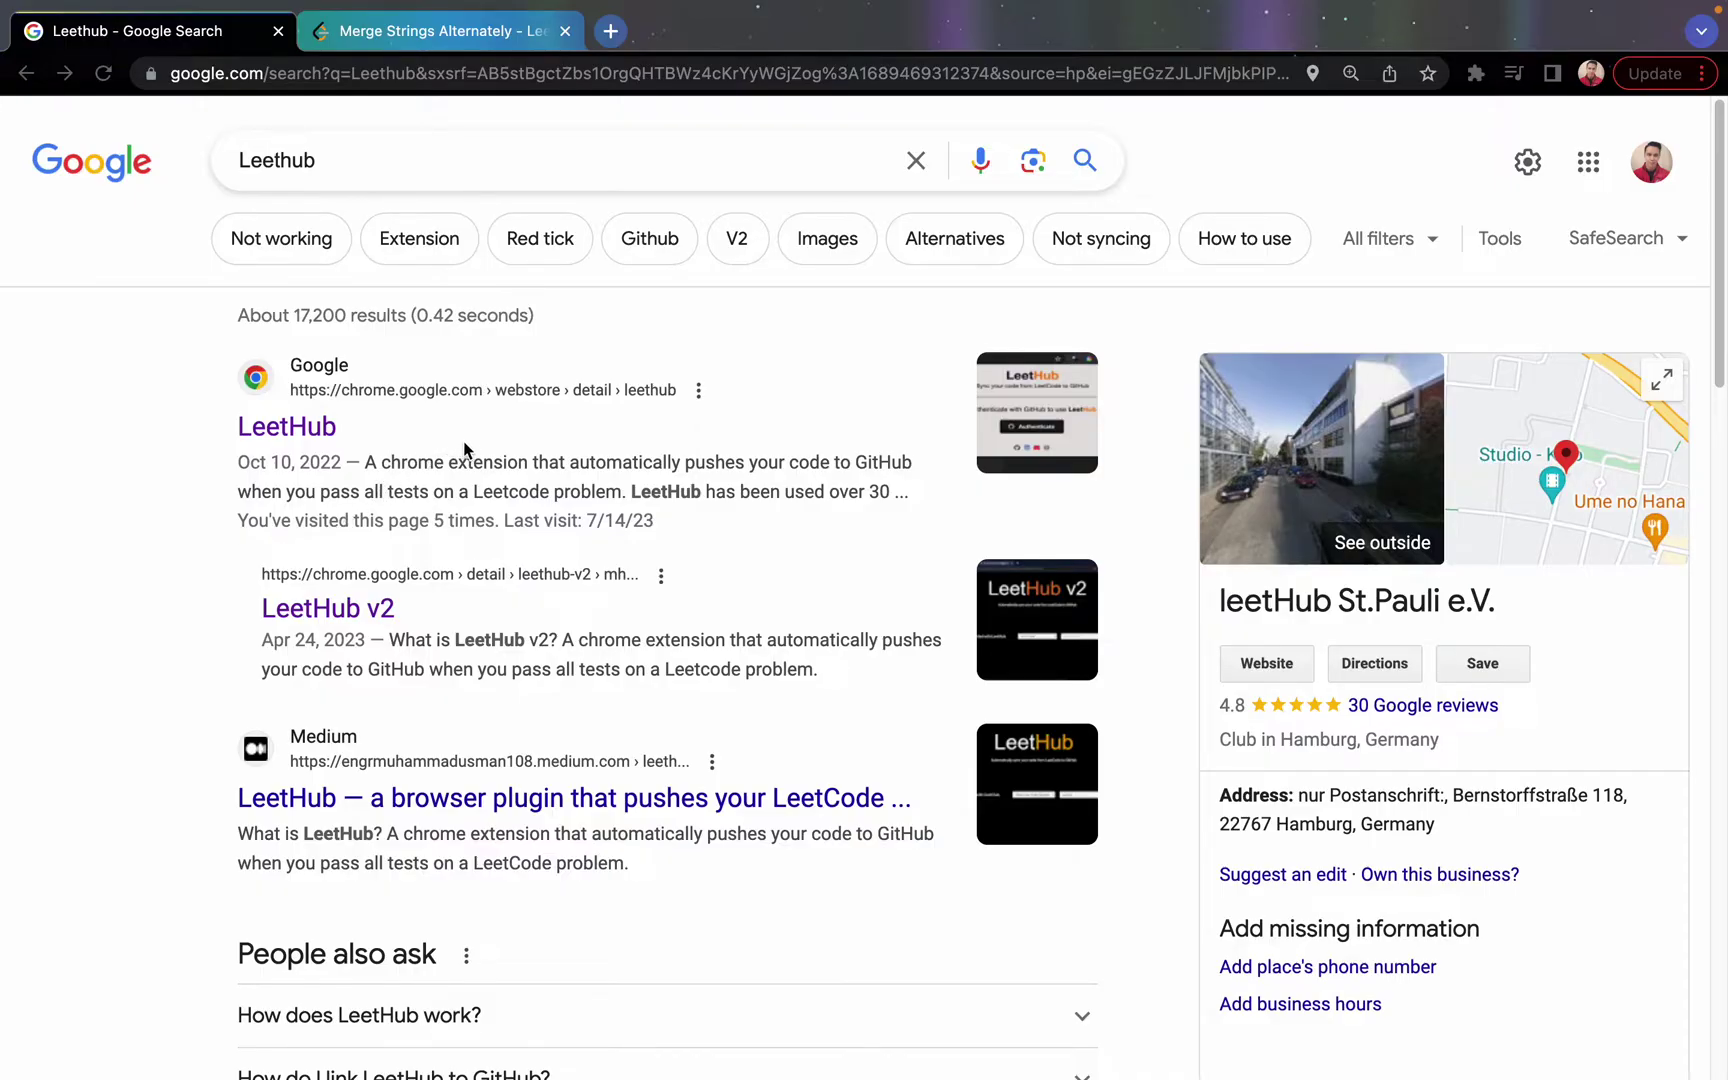
# Step: Bring the Chrome window with the Google results for 'Leethub' into focus
pyautogui.click(519, 434)
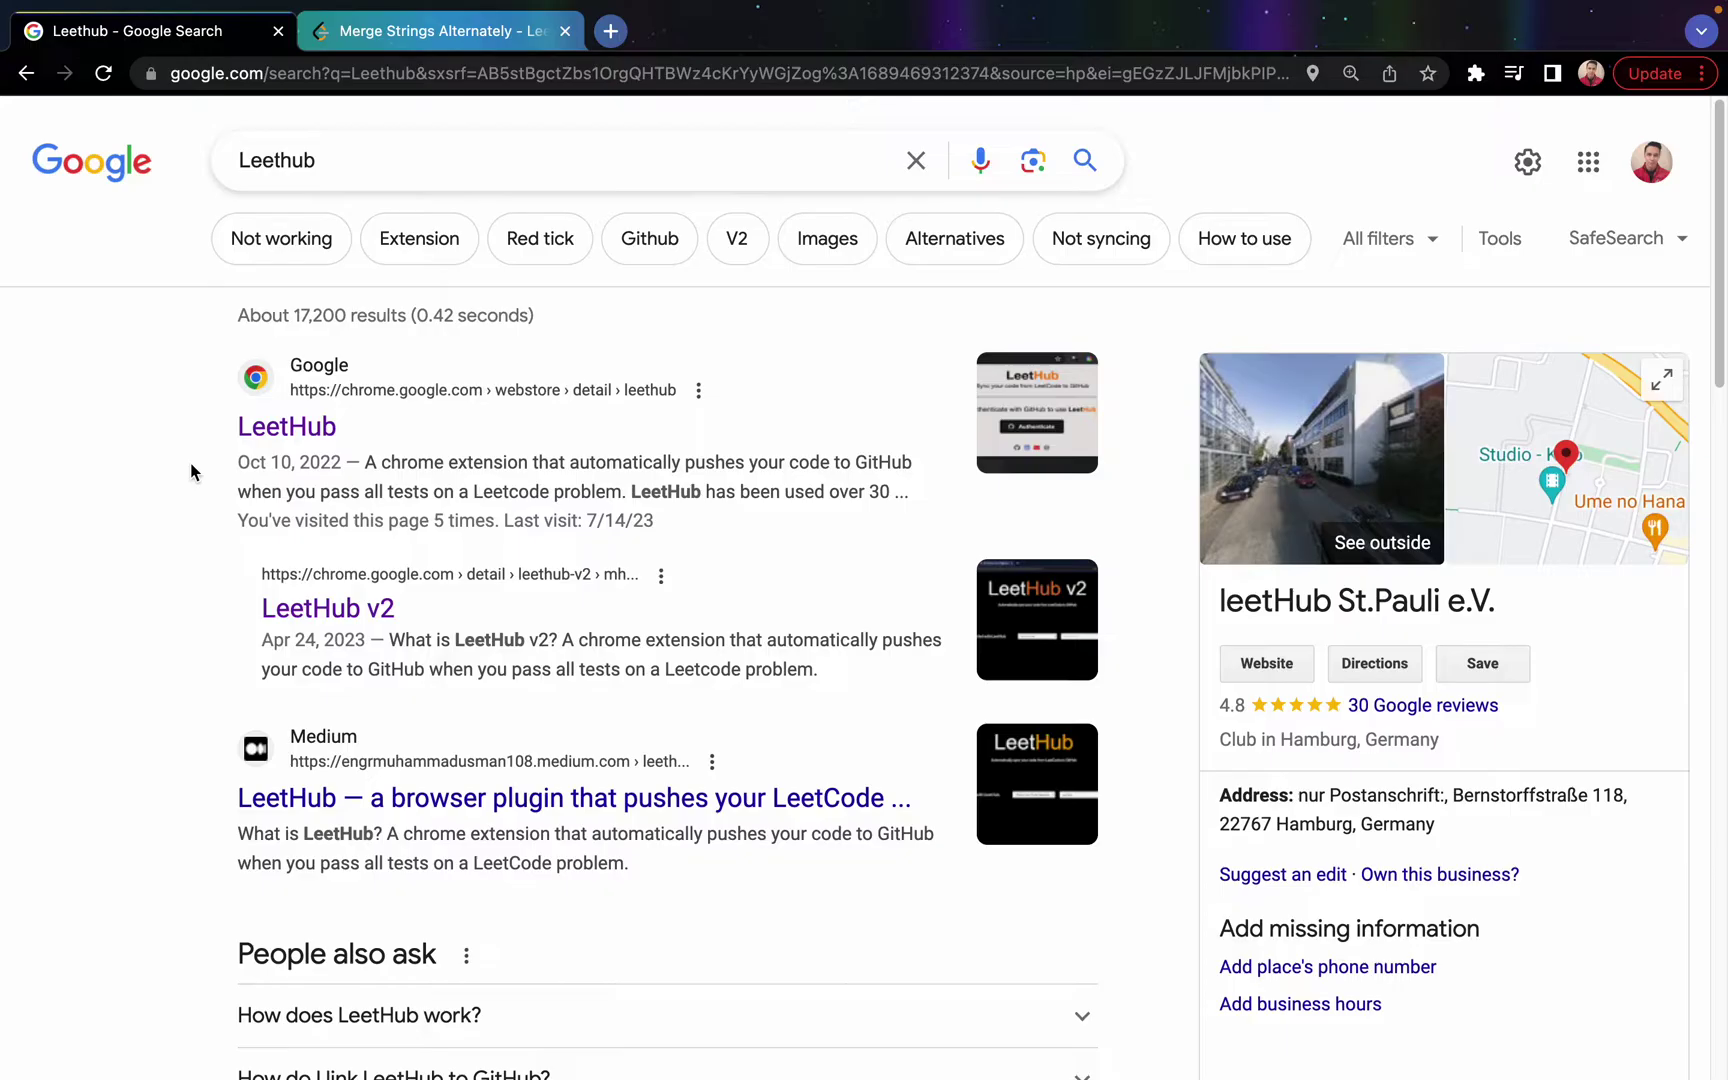
# Step: Reinstall LeetHub from its Chrome Web Store page, removing the installed copy first
pyautogui.click(308, 432)
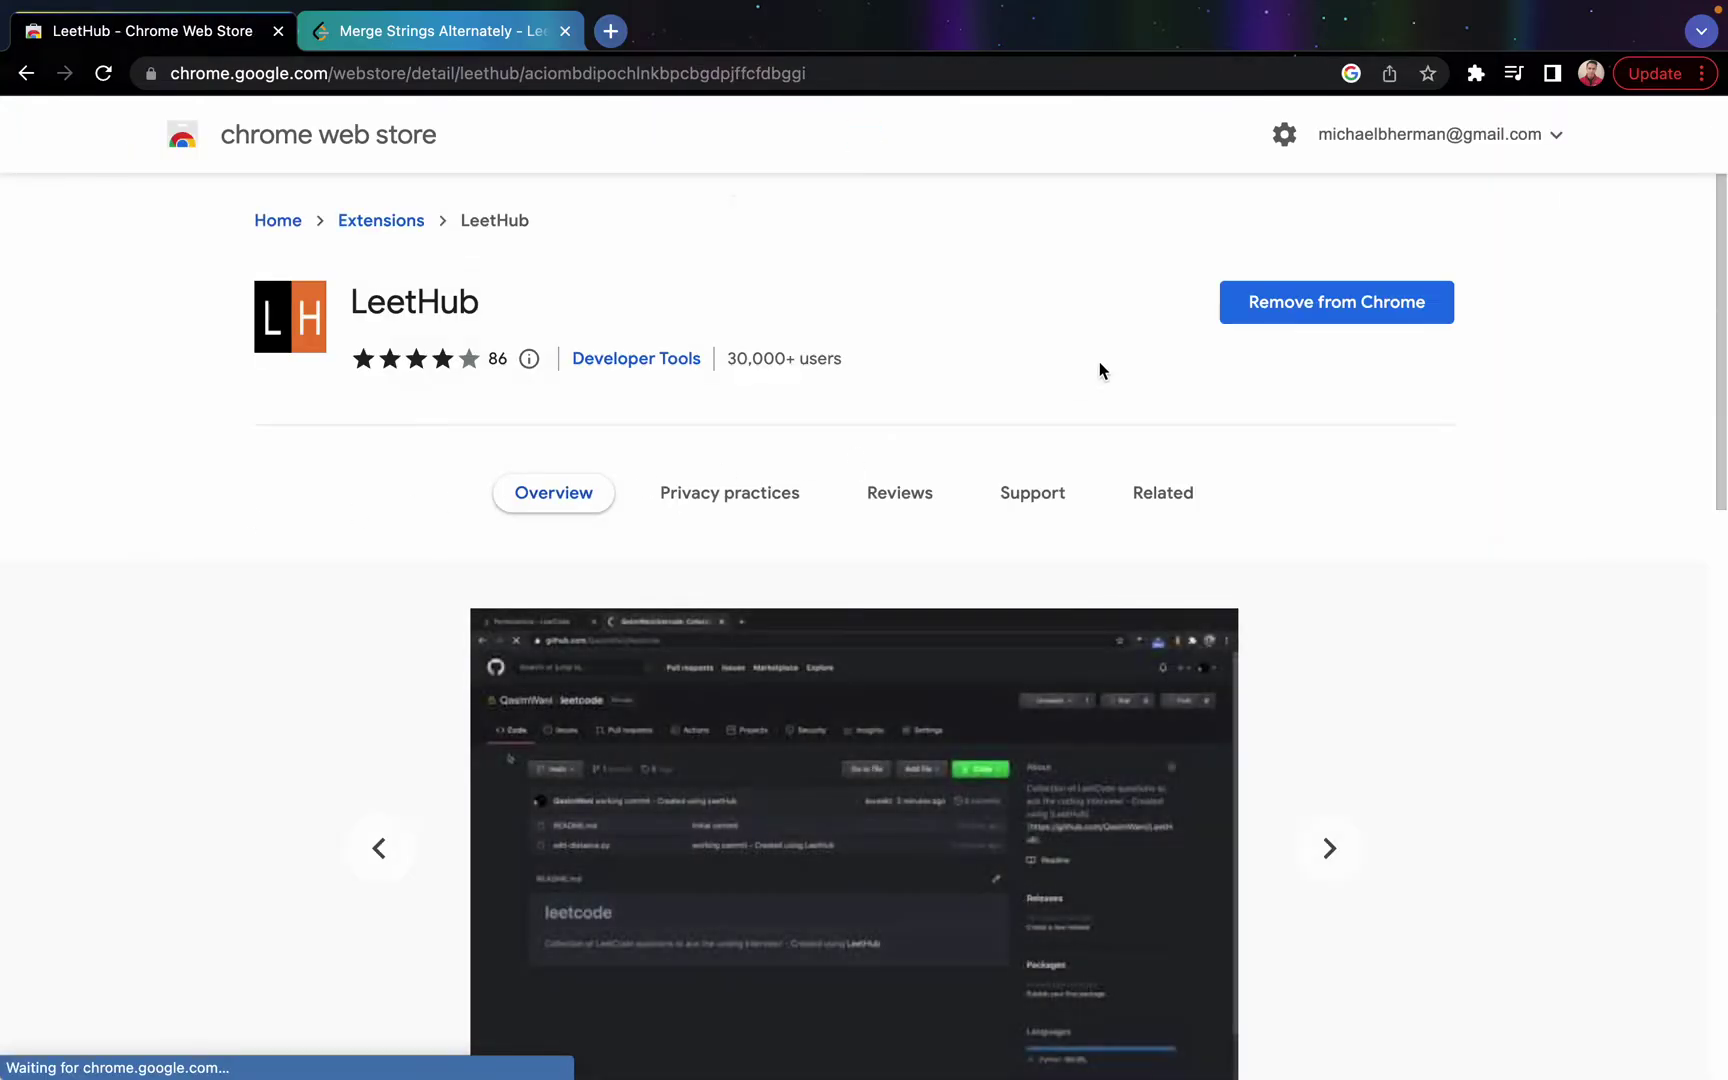
pyautogui.click(1280, 322)
pyautogui.click(1362, 252)
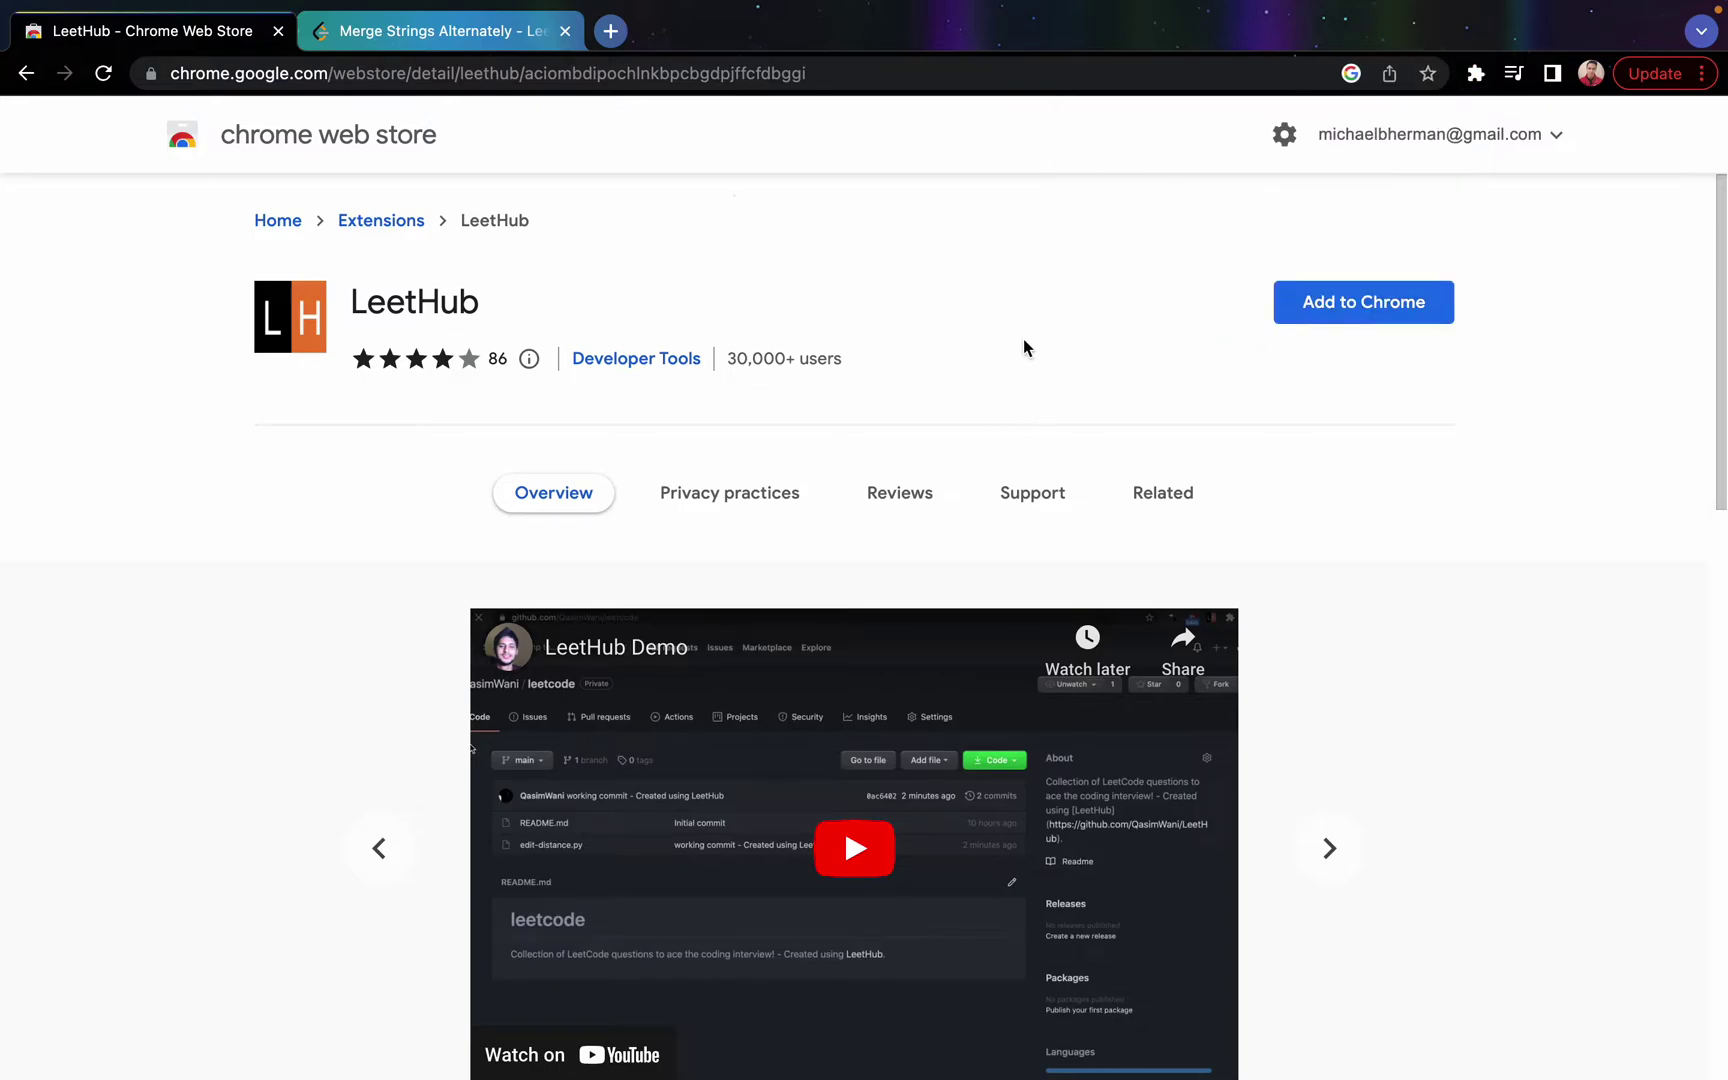
pyautogui.click(1354, 326)
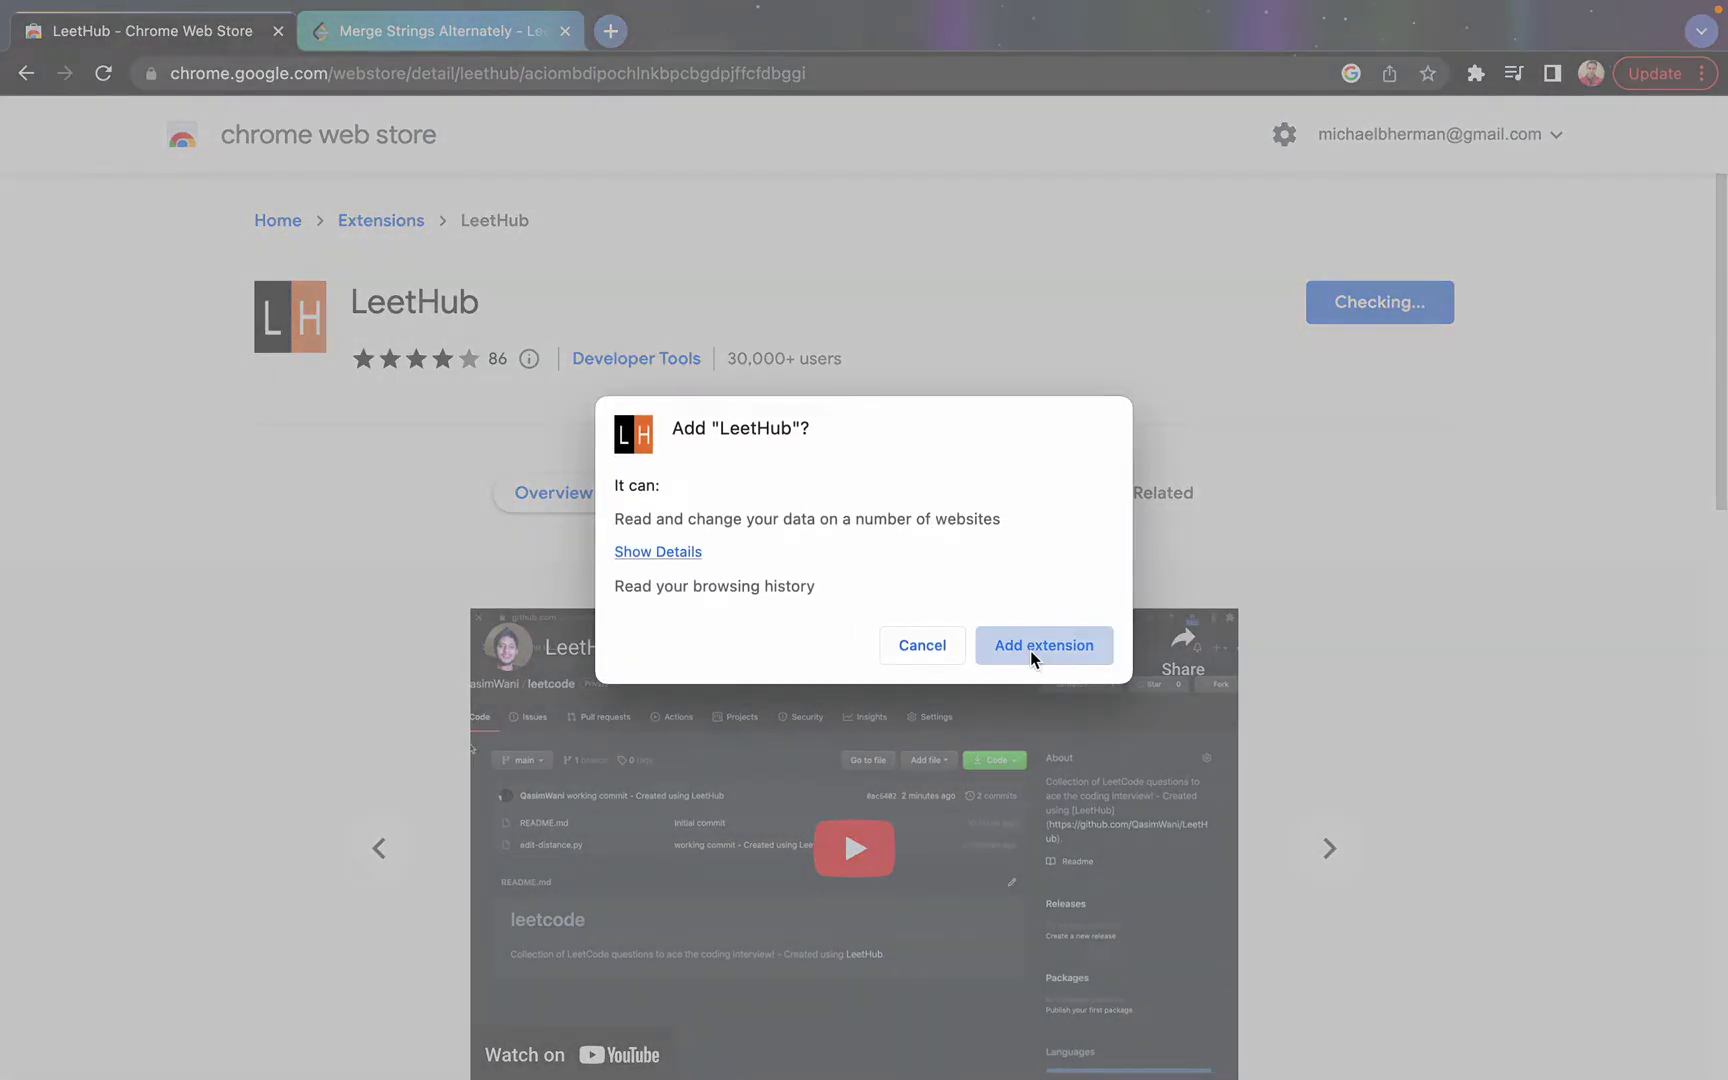
pyautogui.click(1034, 654)
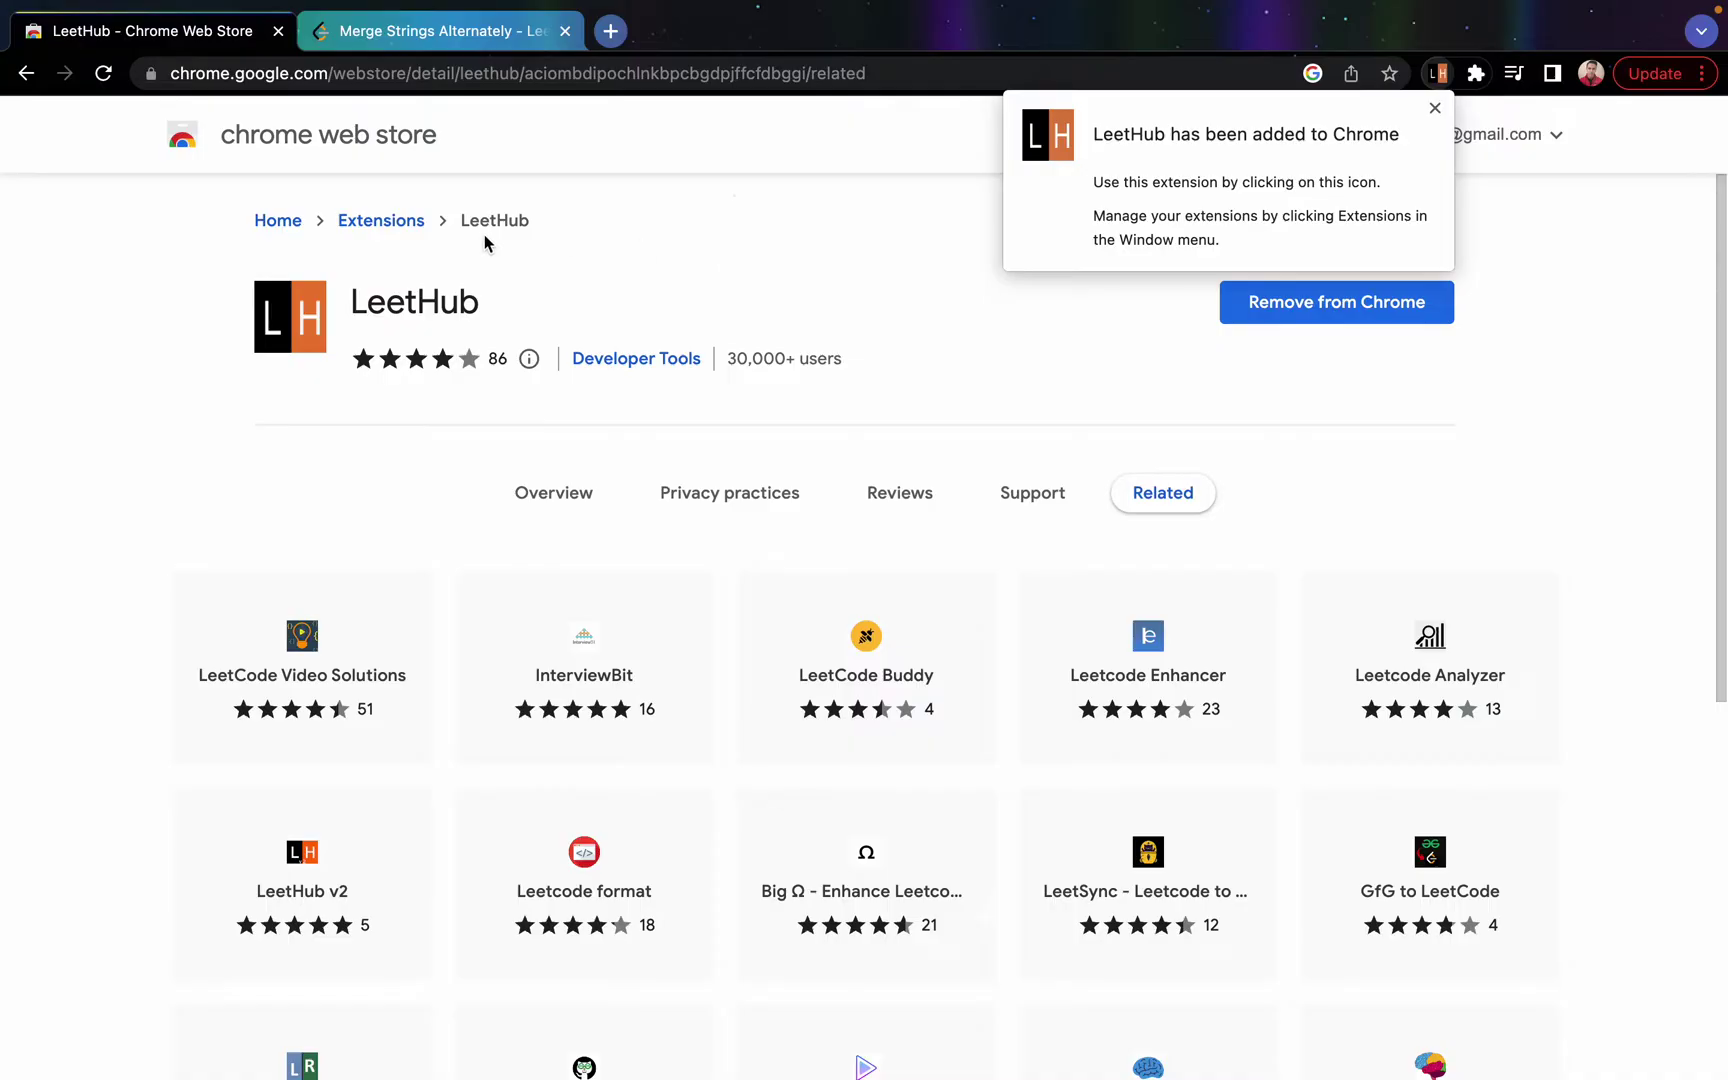
# Step: Go to github.com in a new tab and open the LeetCode repository to browse its solution folders
pyautogui.click(610, 31)
pyautogui.write('gith')
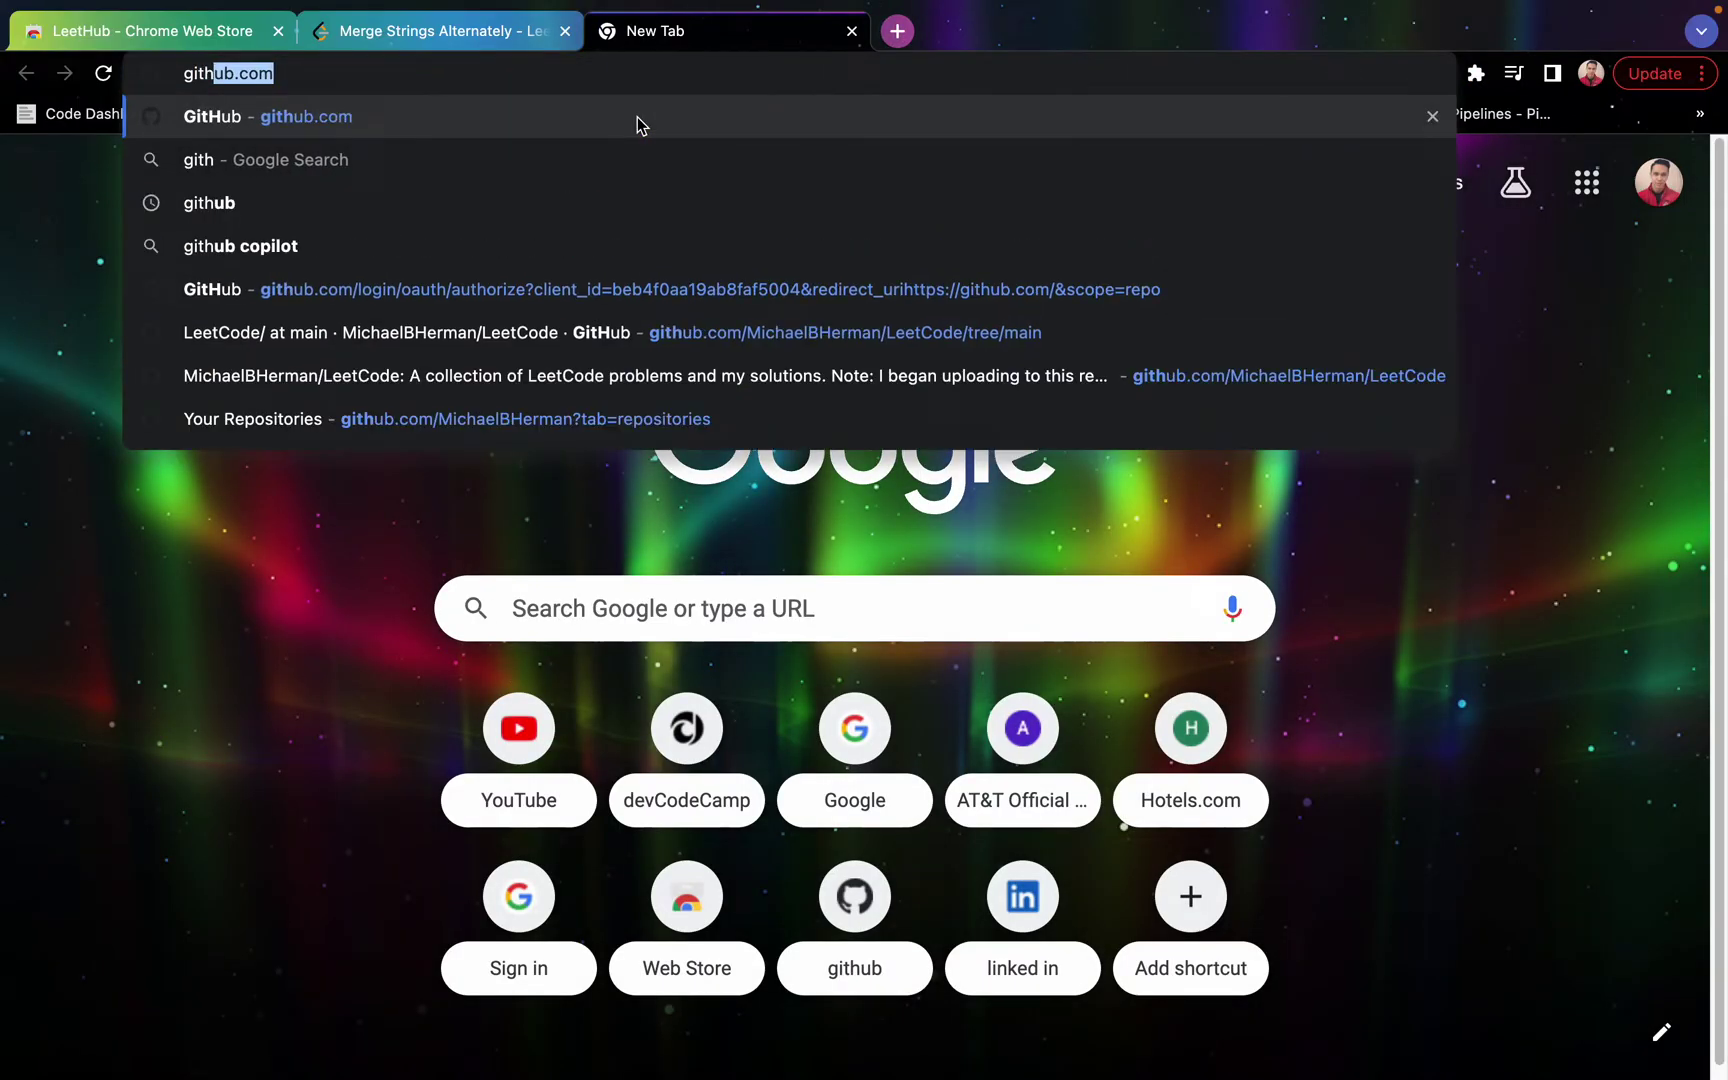
pyautogui.press('Return')
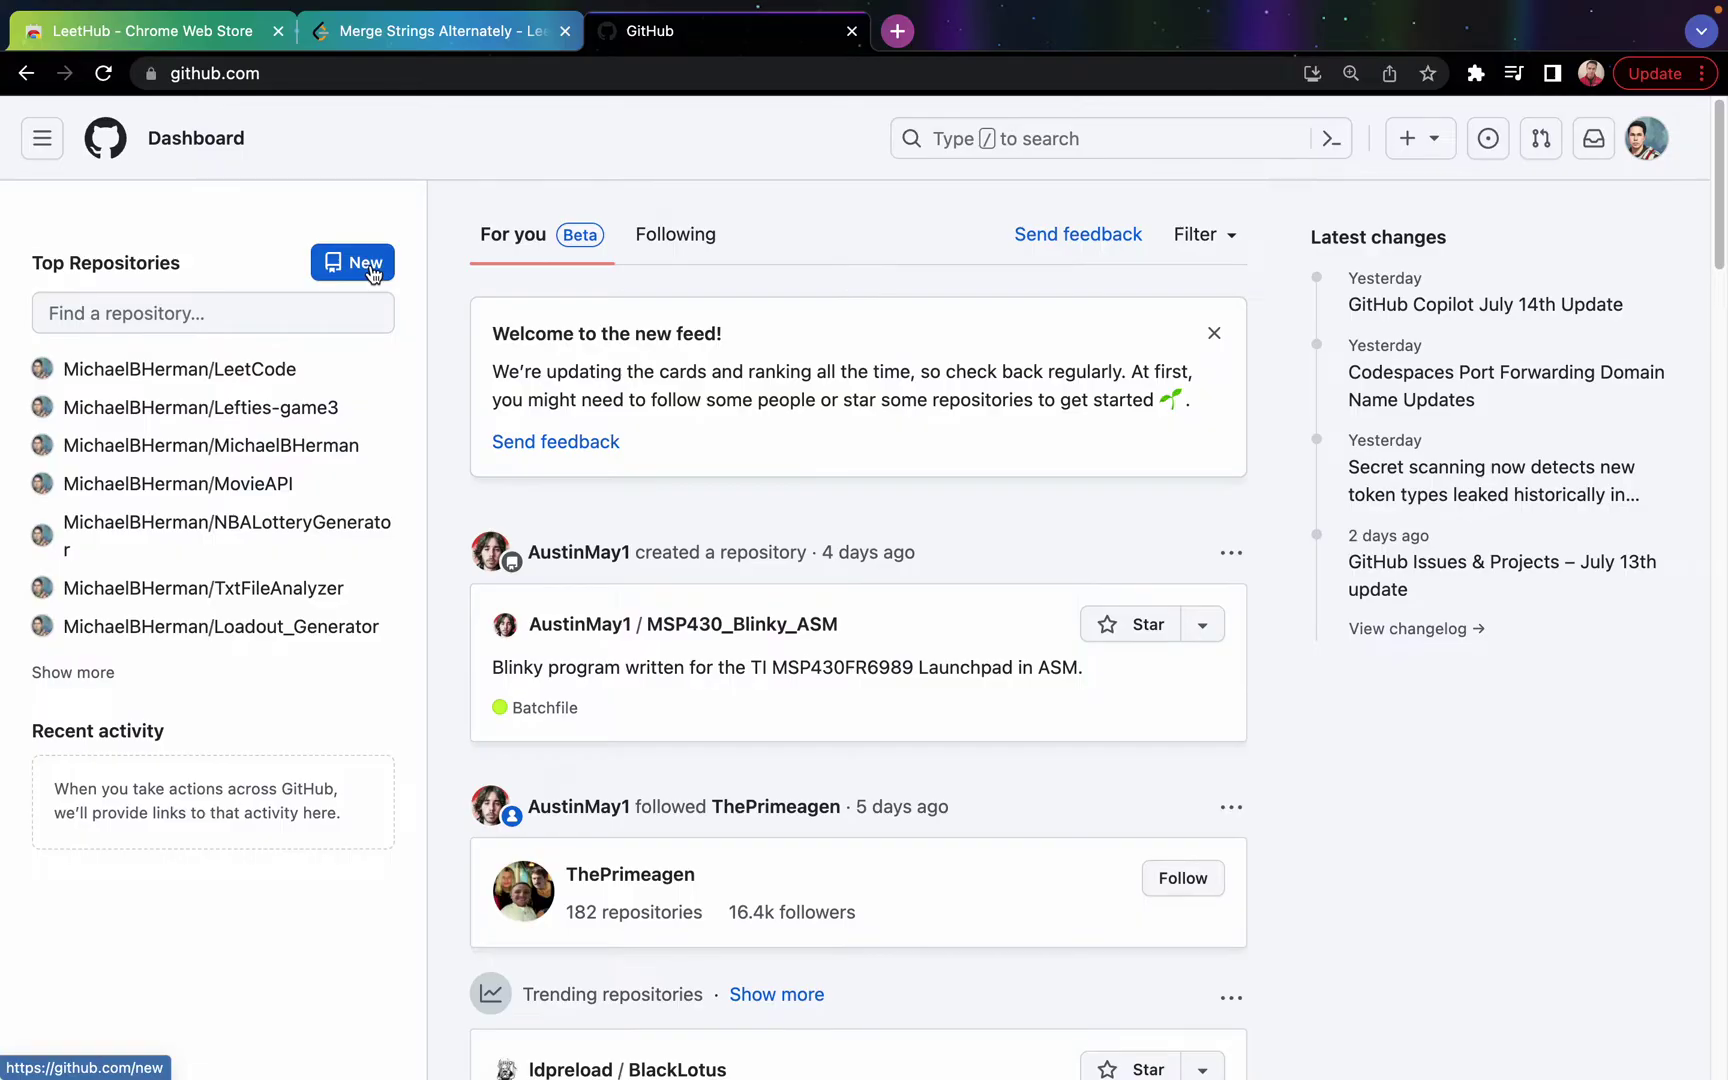
pyautogui.click(278, 377)
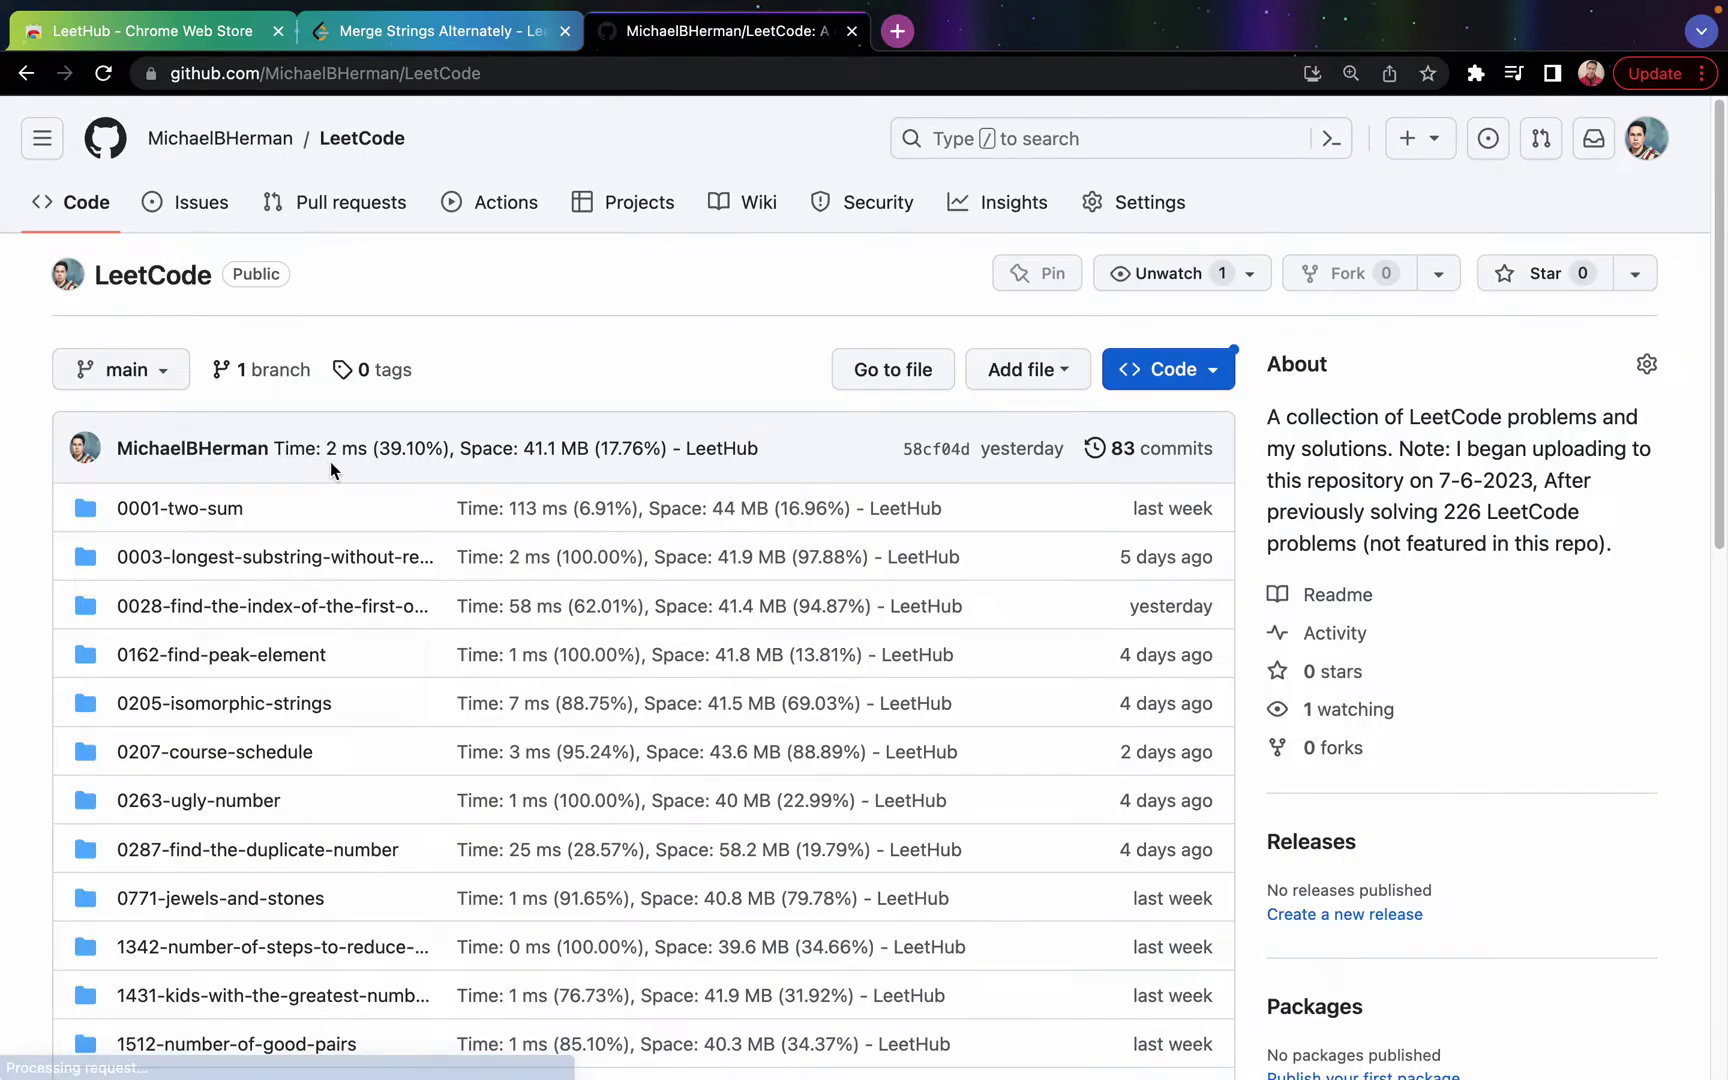
pyautogui.scroll(-2, 356, 535)
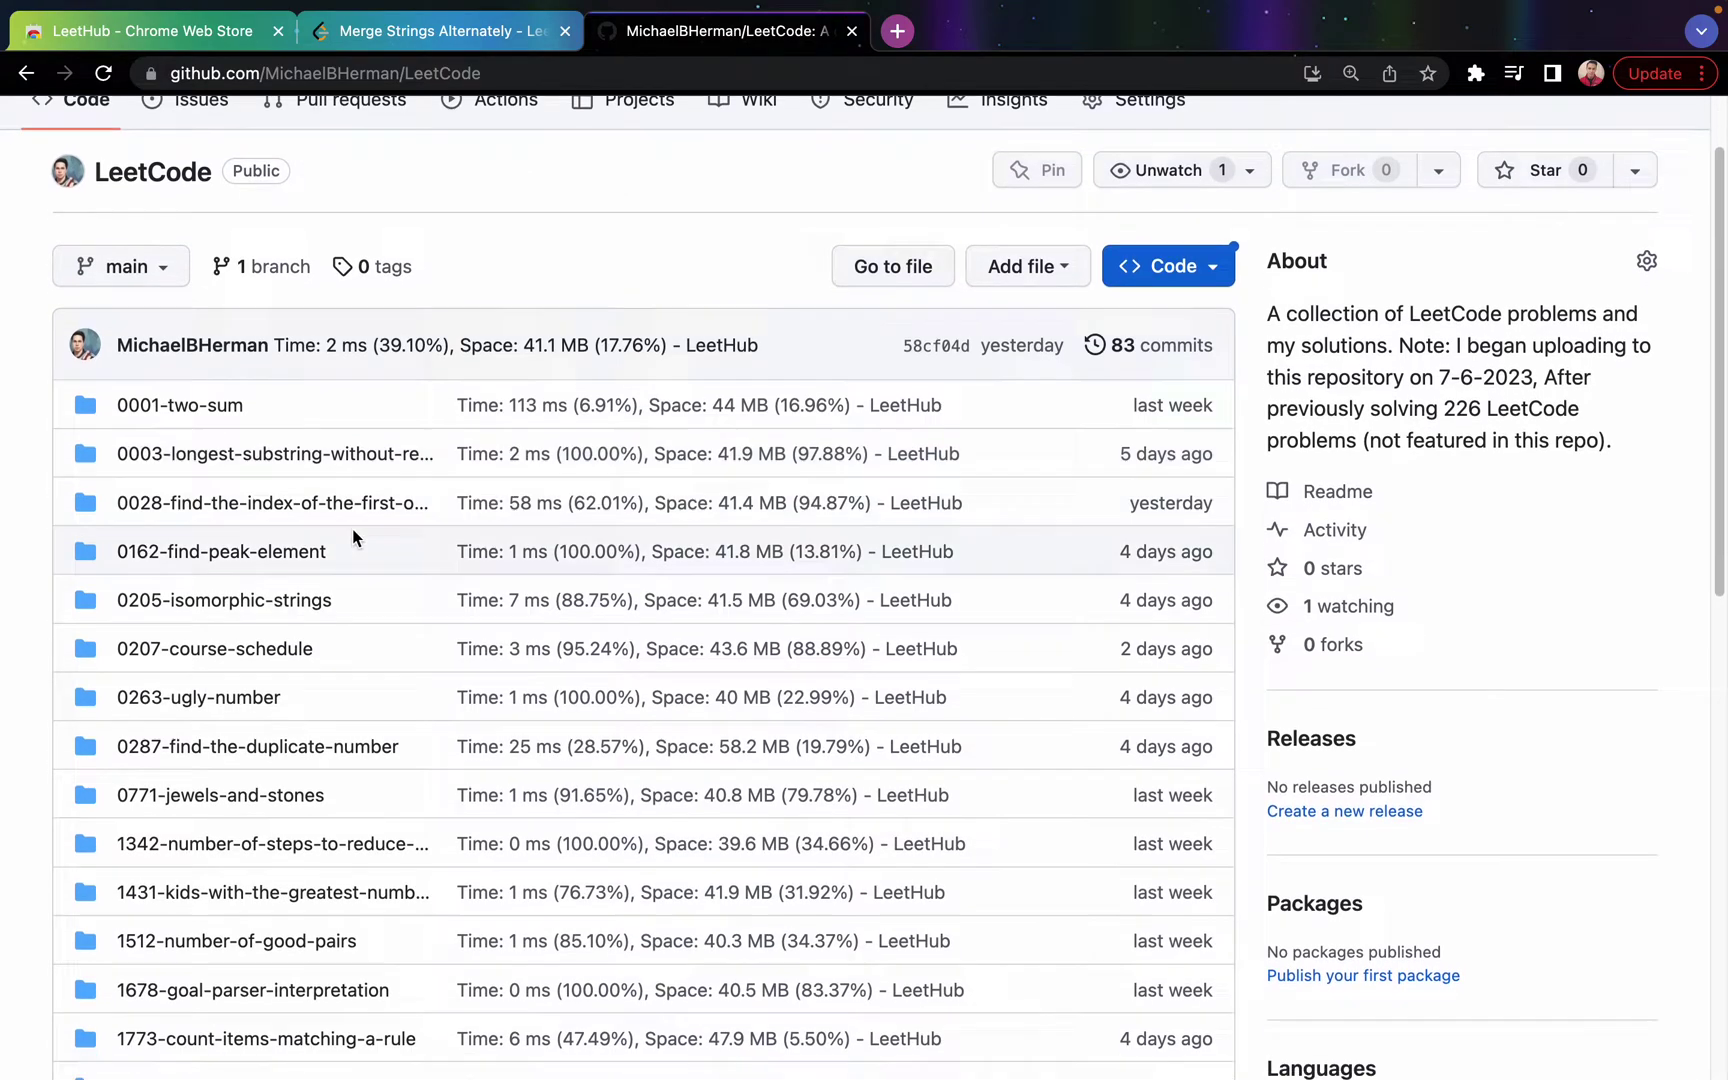
pyautogui.scroll(-10, 352, 530)
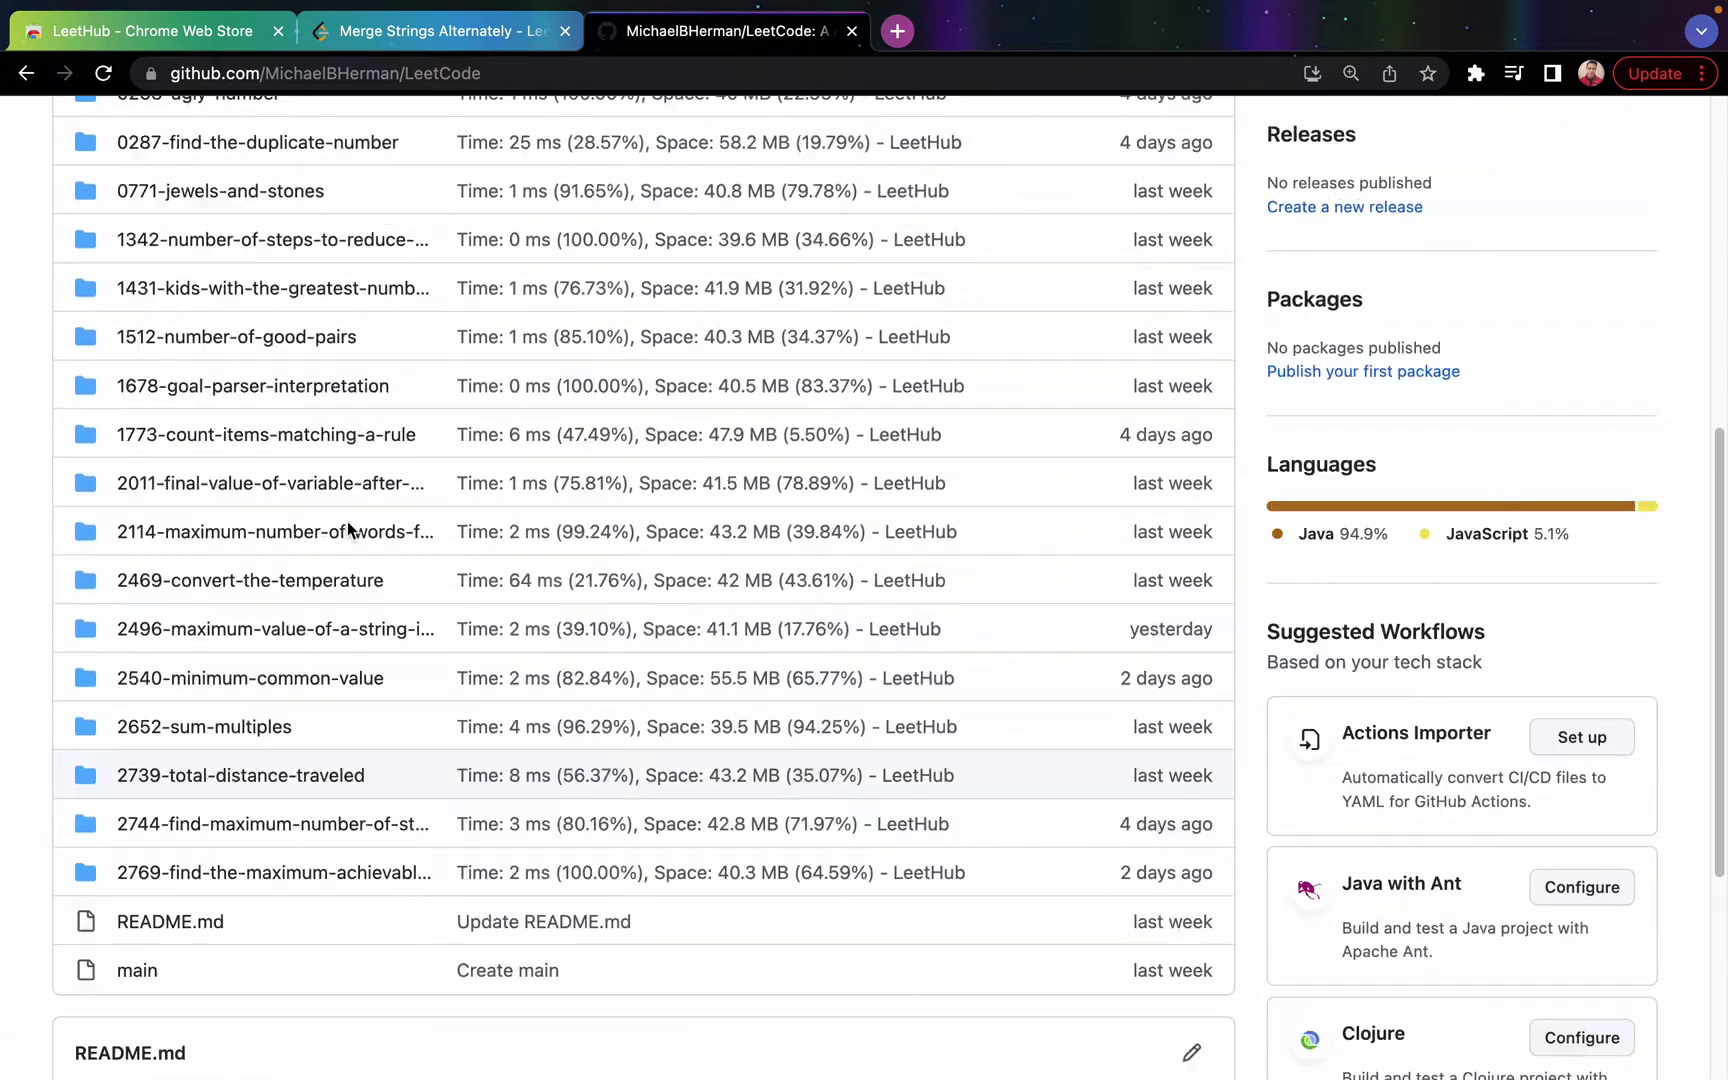
pyautogui.scroll(12, 348, 530)
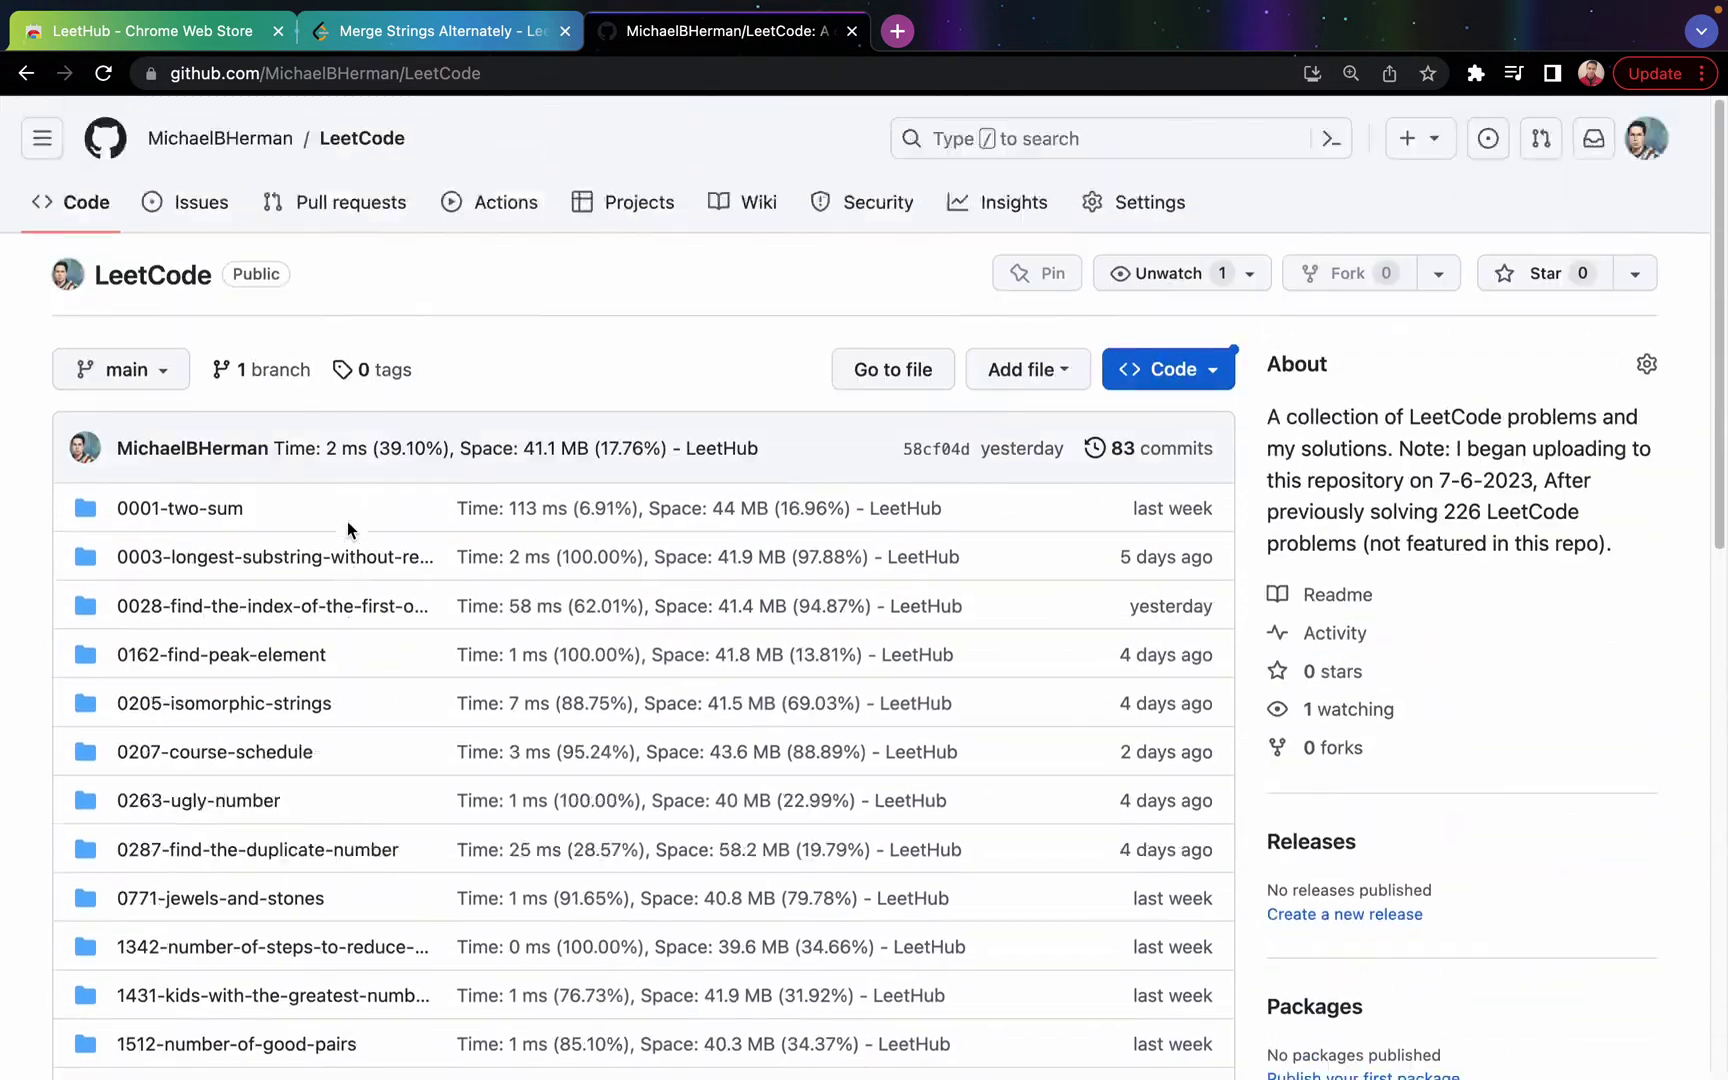
# Step: Authenticate LeetHub with GitHub and link the existing repository named 'LeetCode'
pyautogui.click(1476, 75)
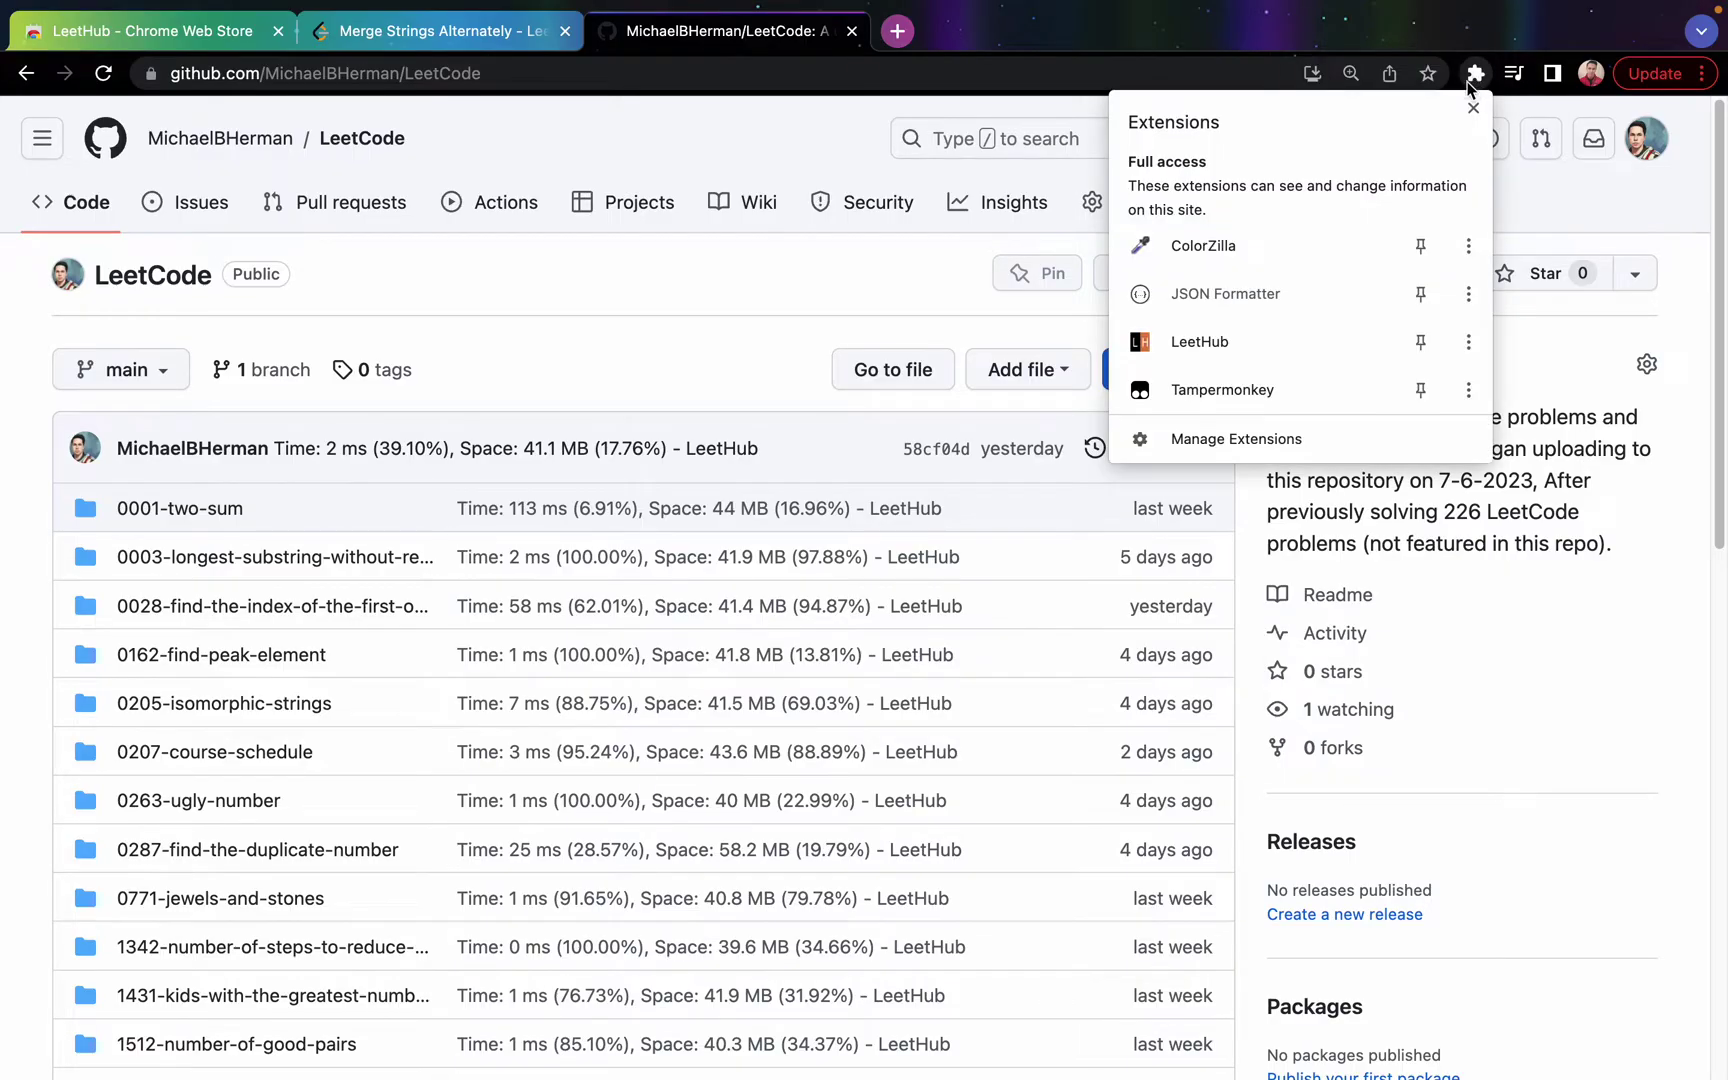
pyautogui.click(1226, 341)
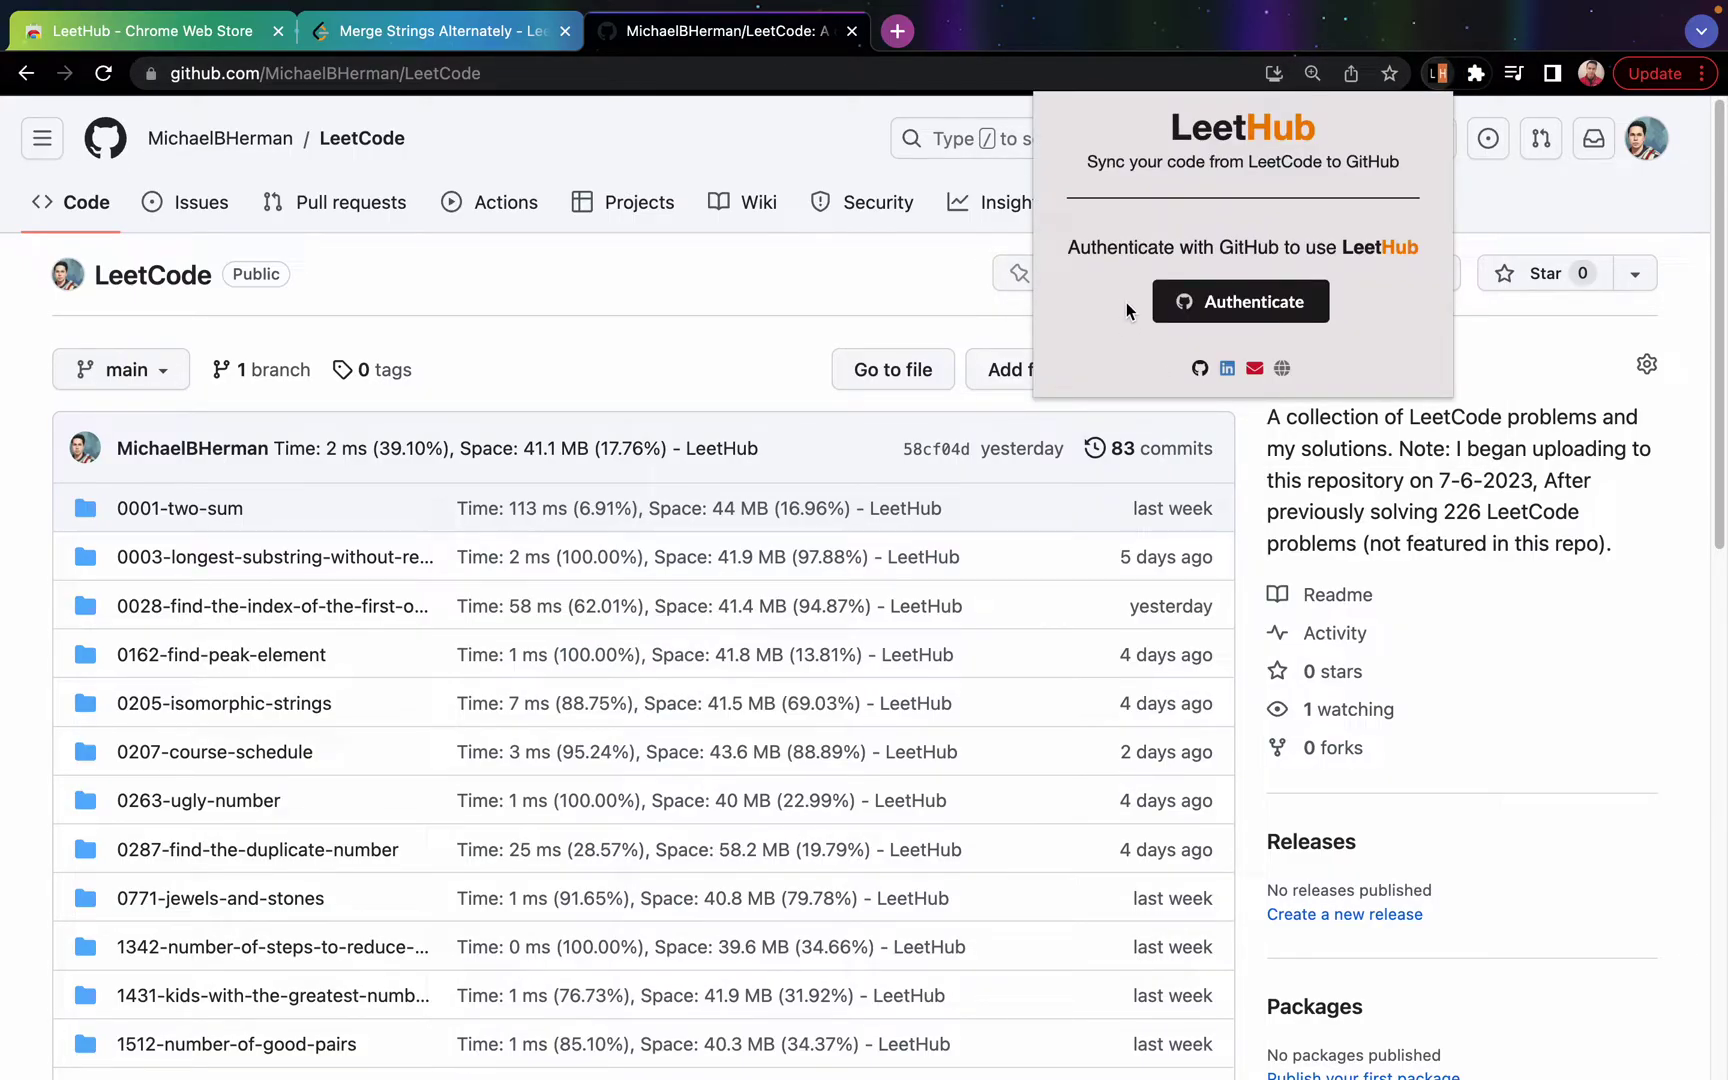
pyautogui.click(1190, 308)
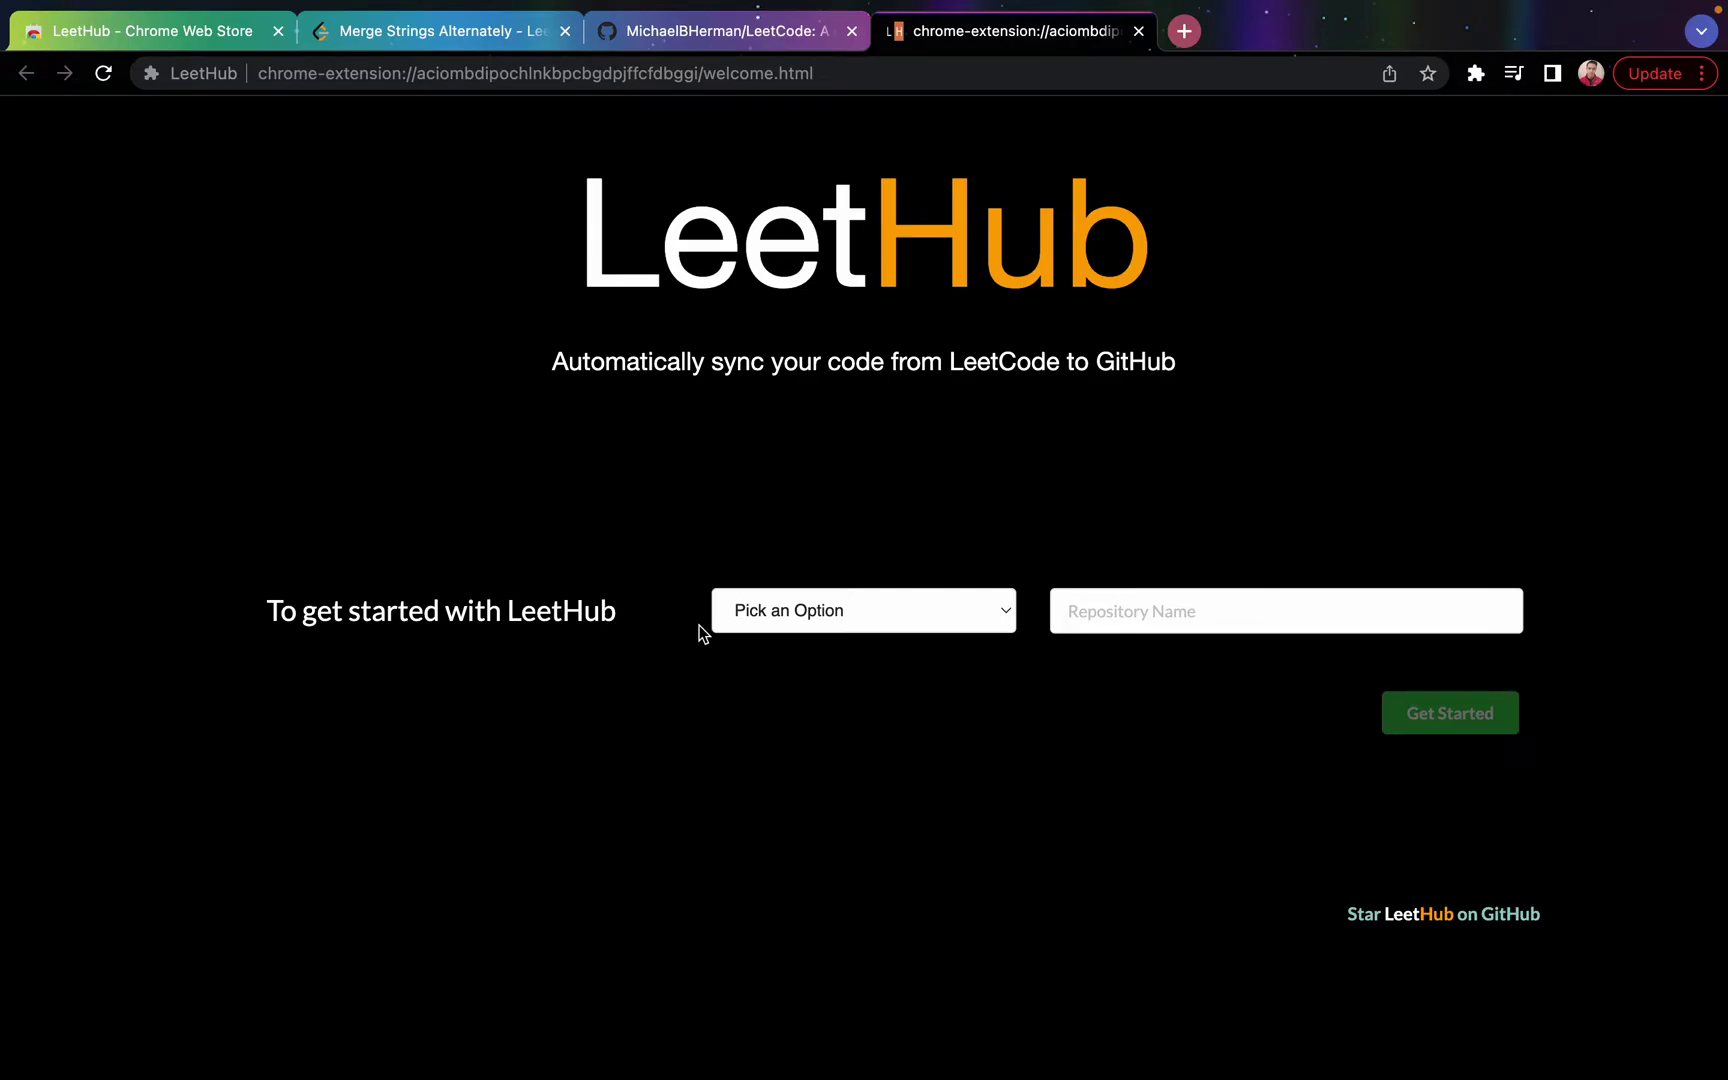
pyautogui.click(995, 613)
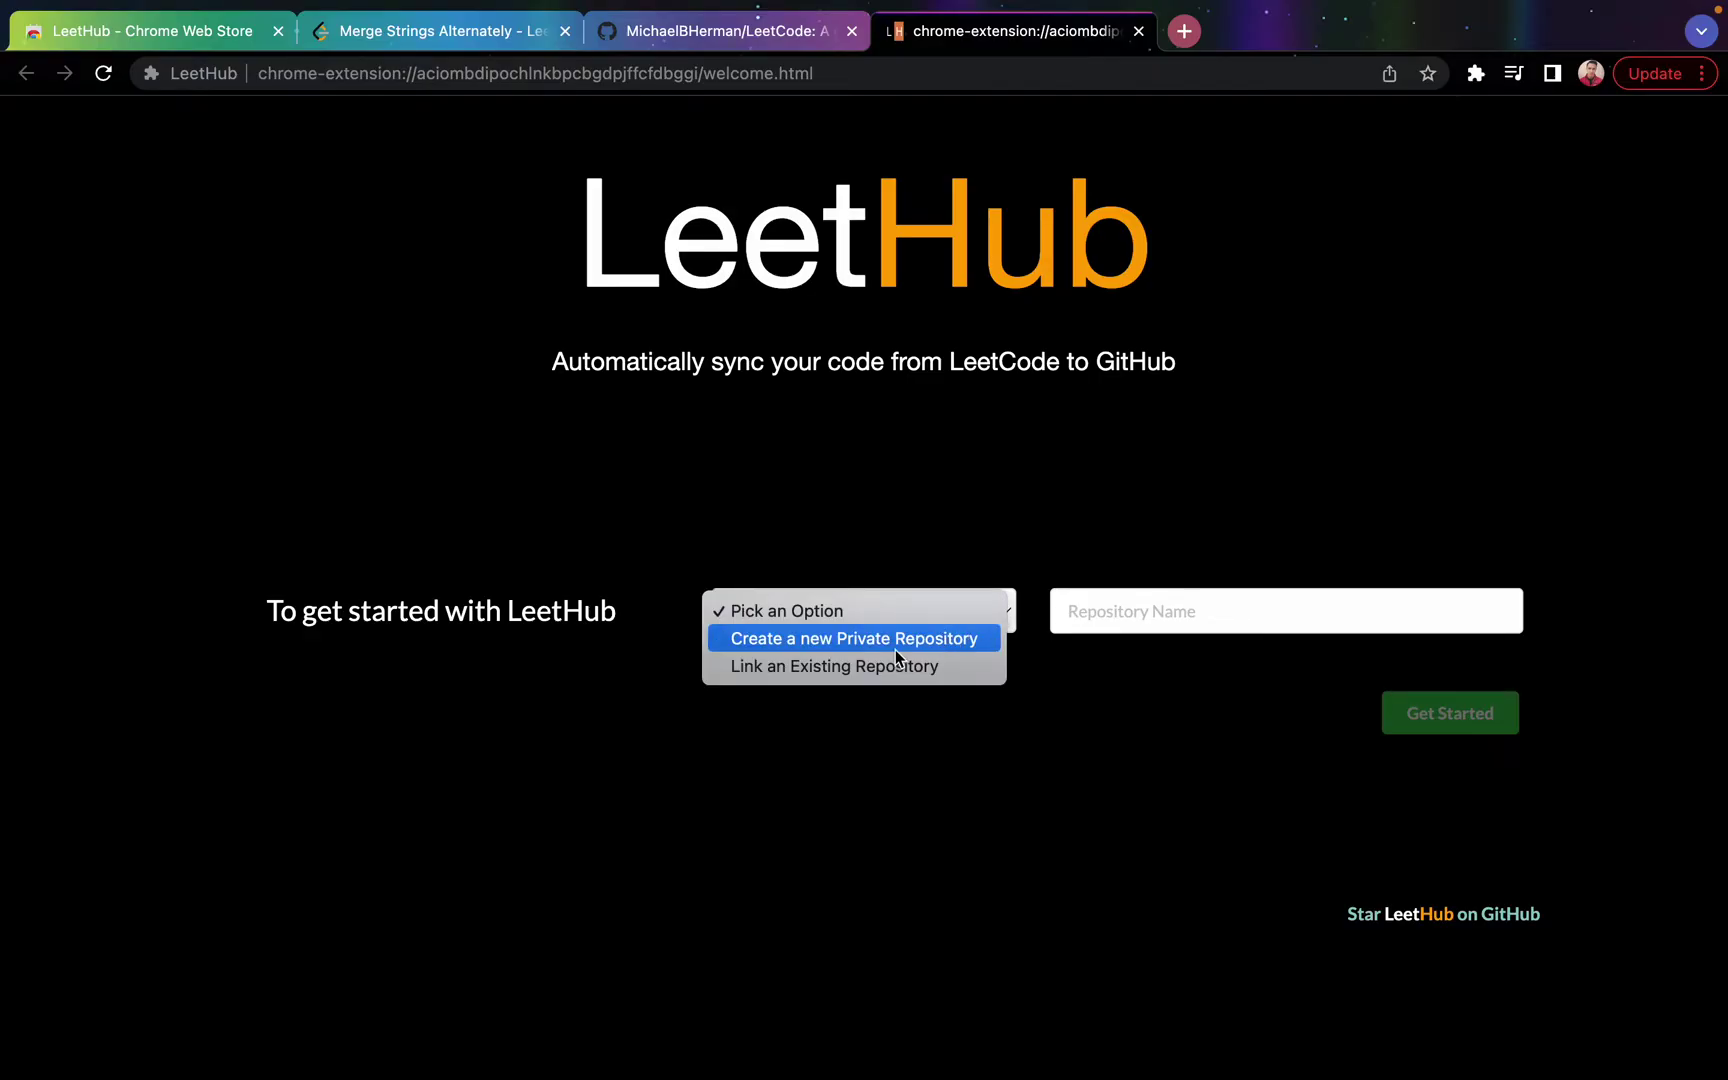
pyautogui.click(876, 667)
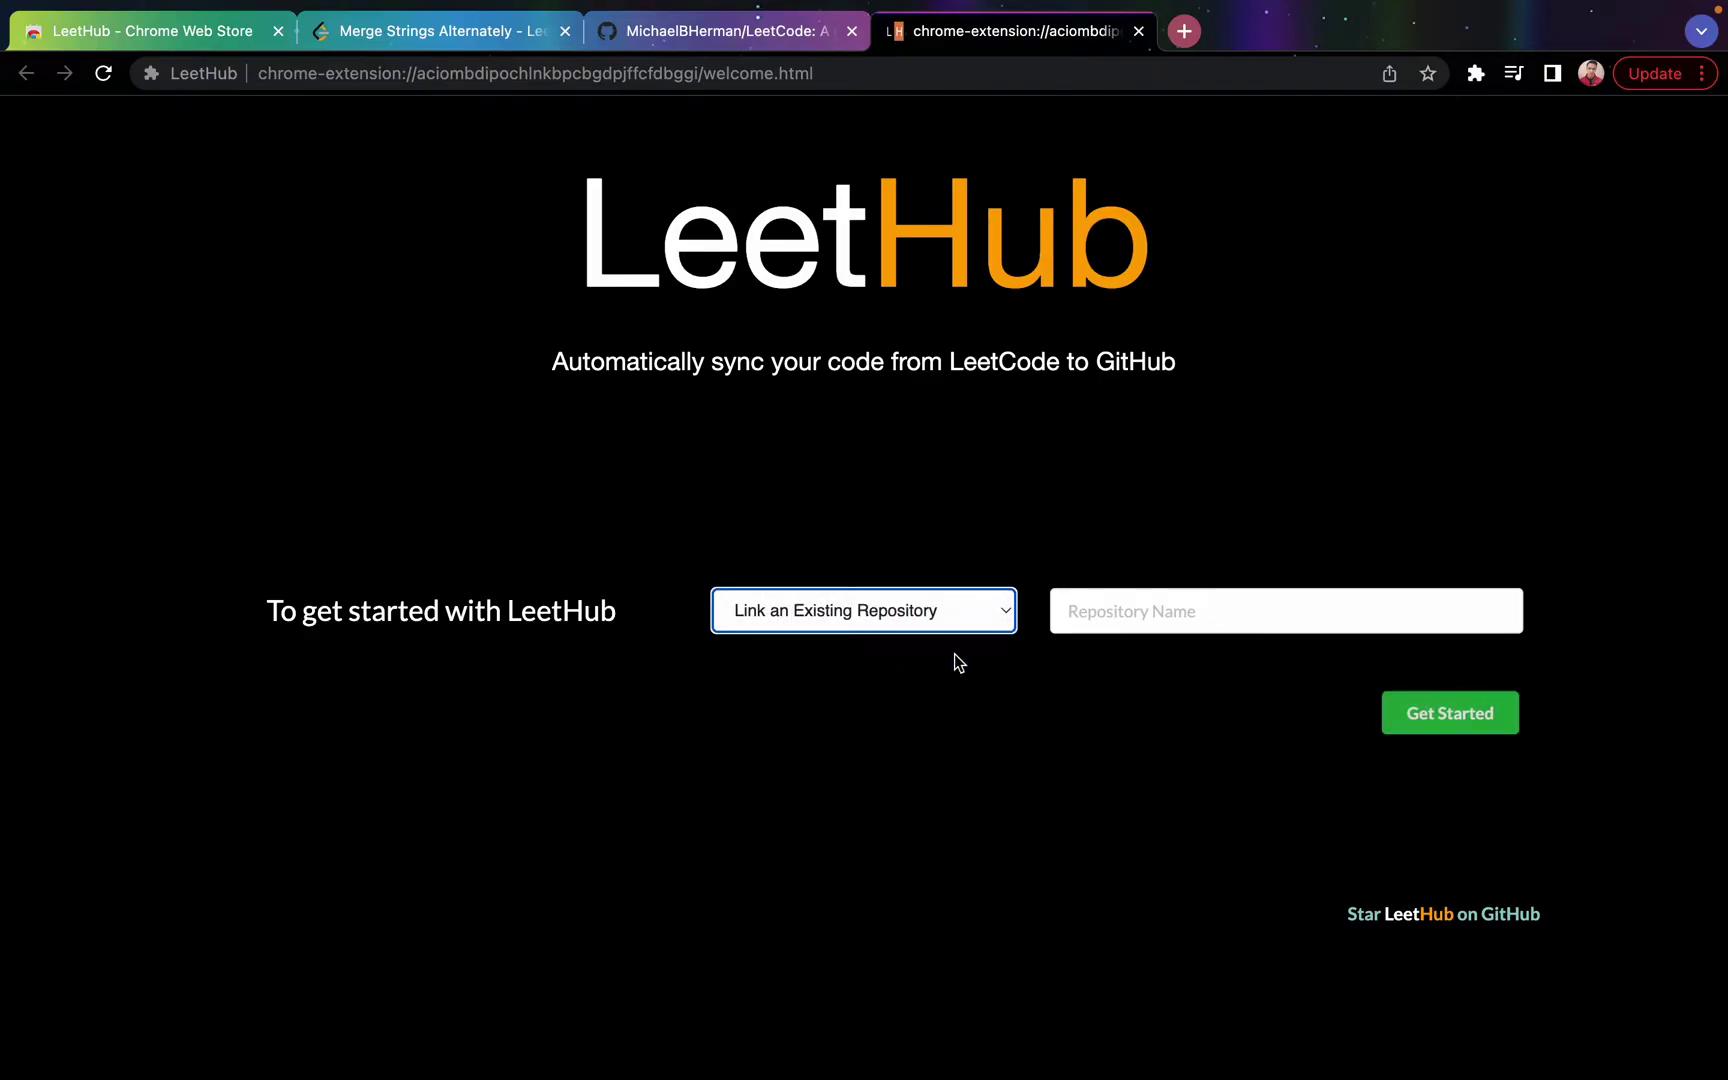
pyautogui.click(1097, 620)
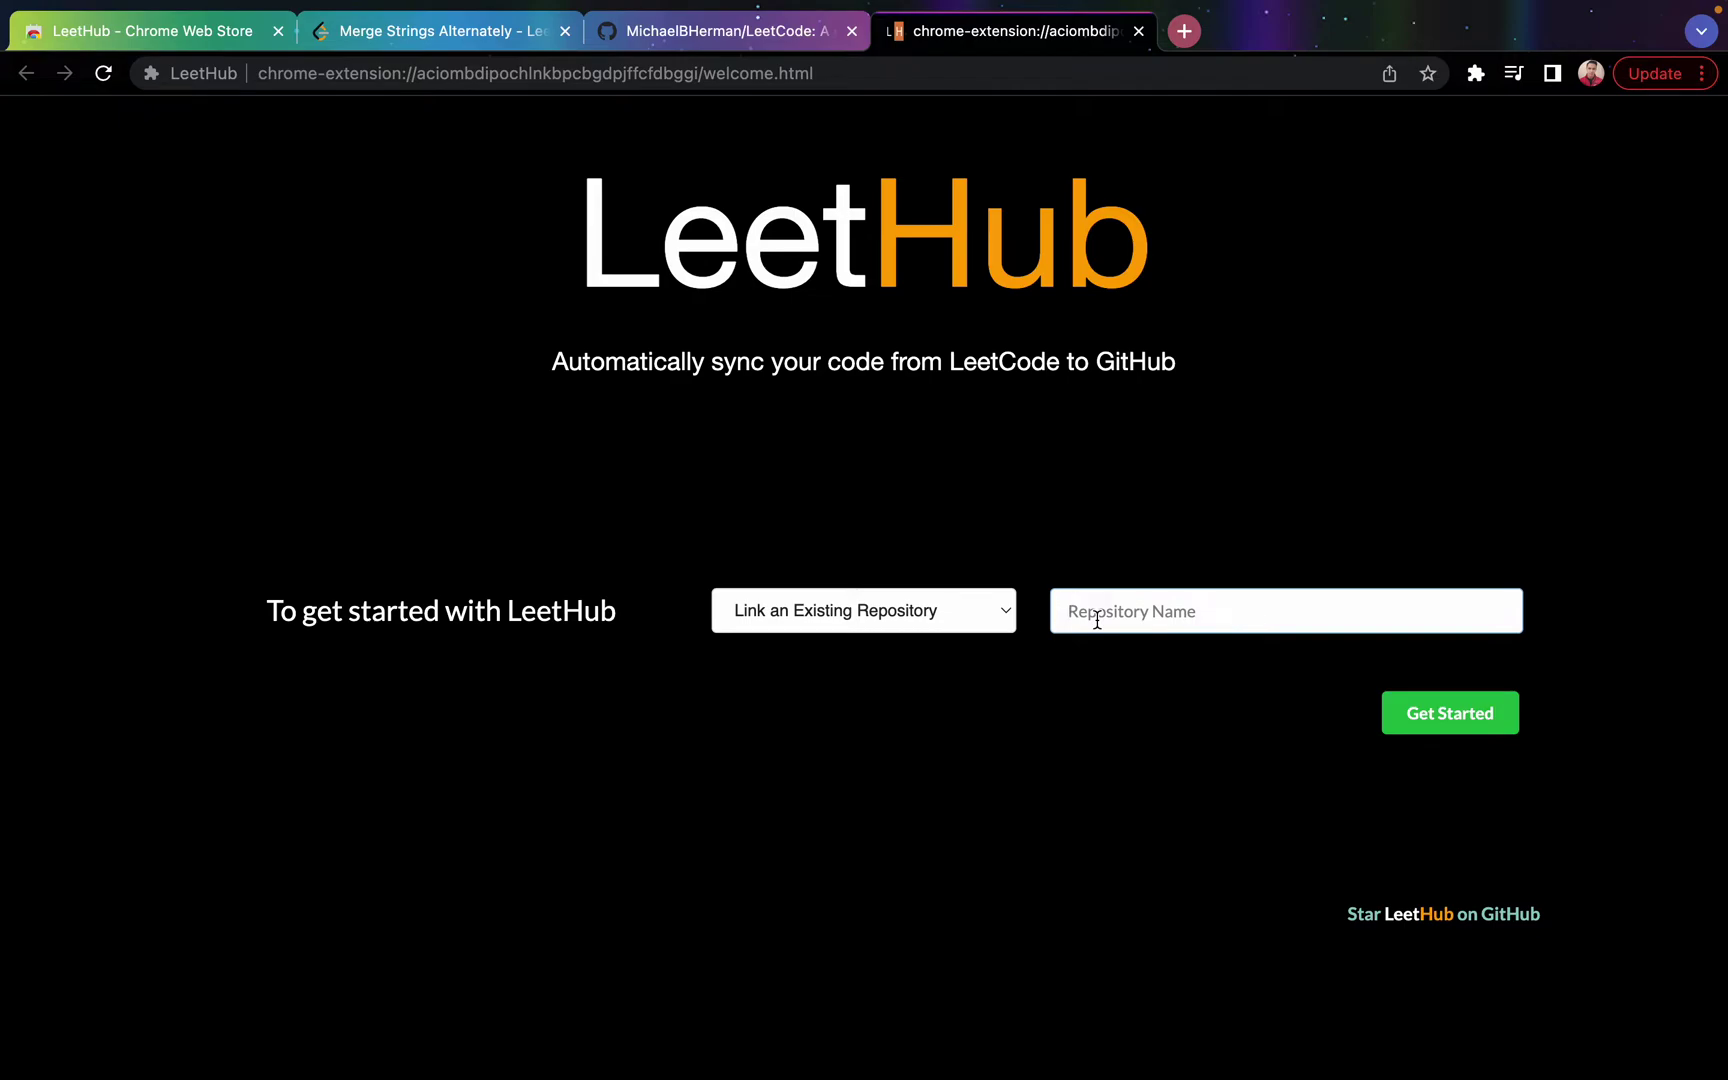
pyautogui.write('LeetCode')
pyautogui.click(1500, 716)
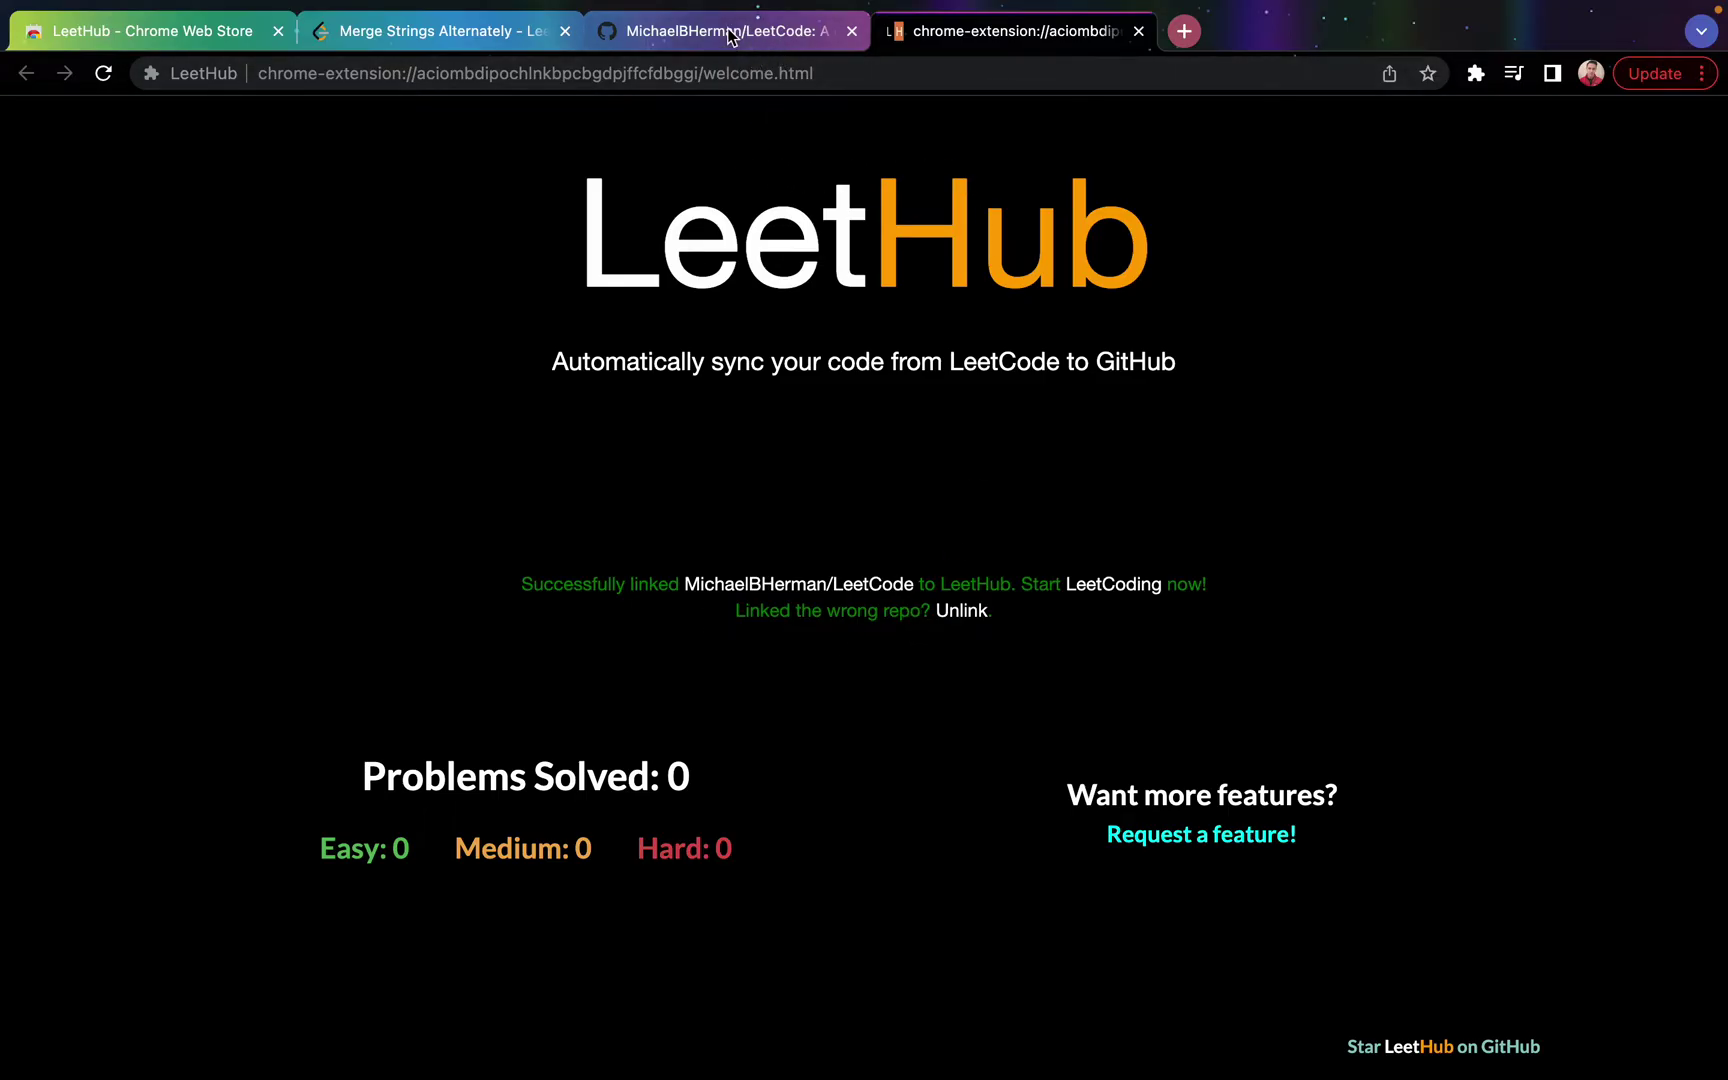
# Step: Submit the Java solution on the Merge Strings Alternately tab
pyautogui.click(412, 31)
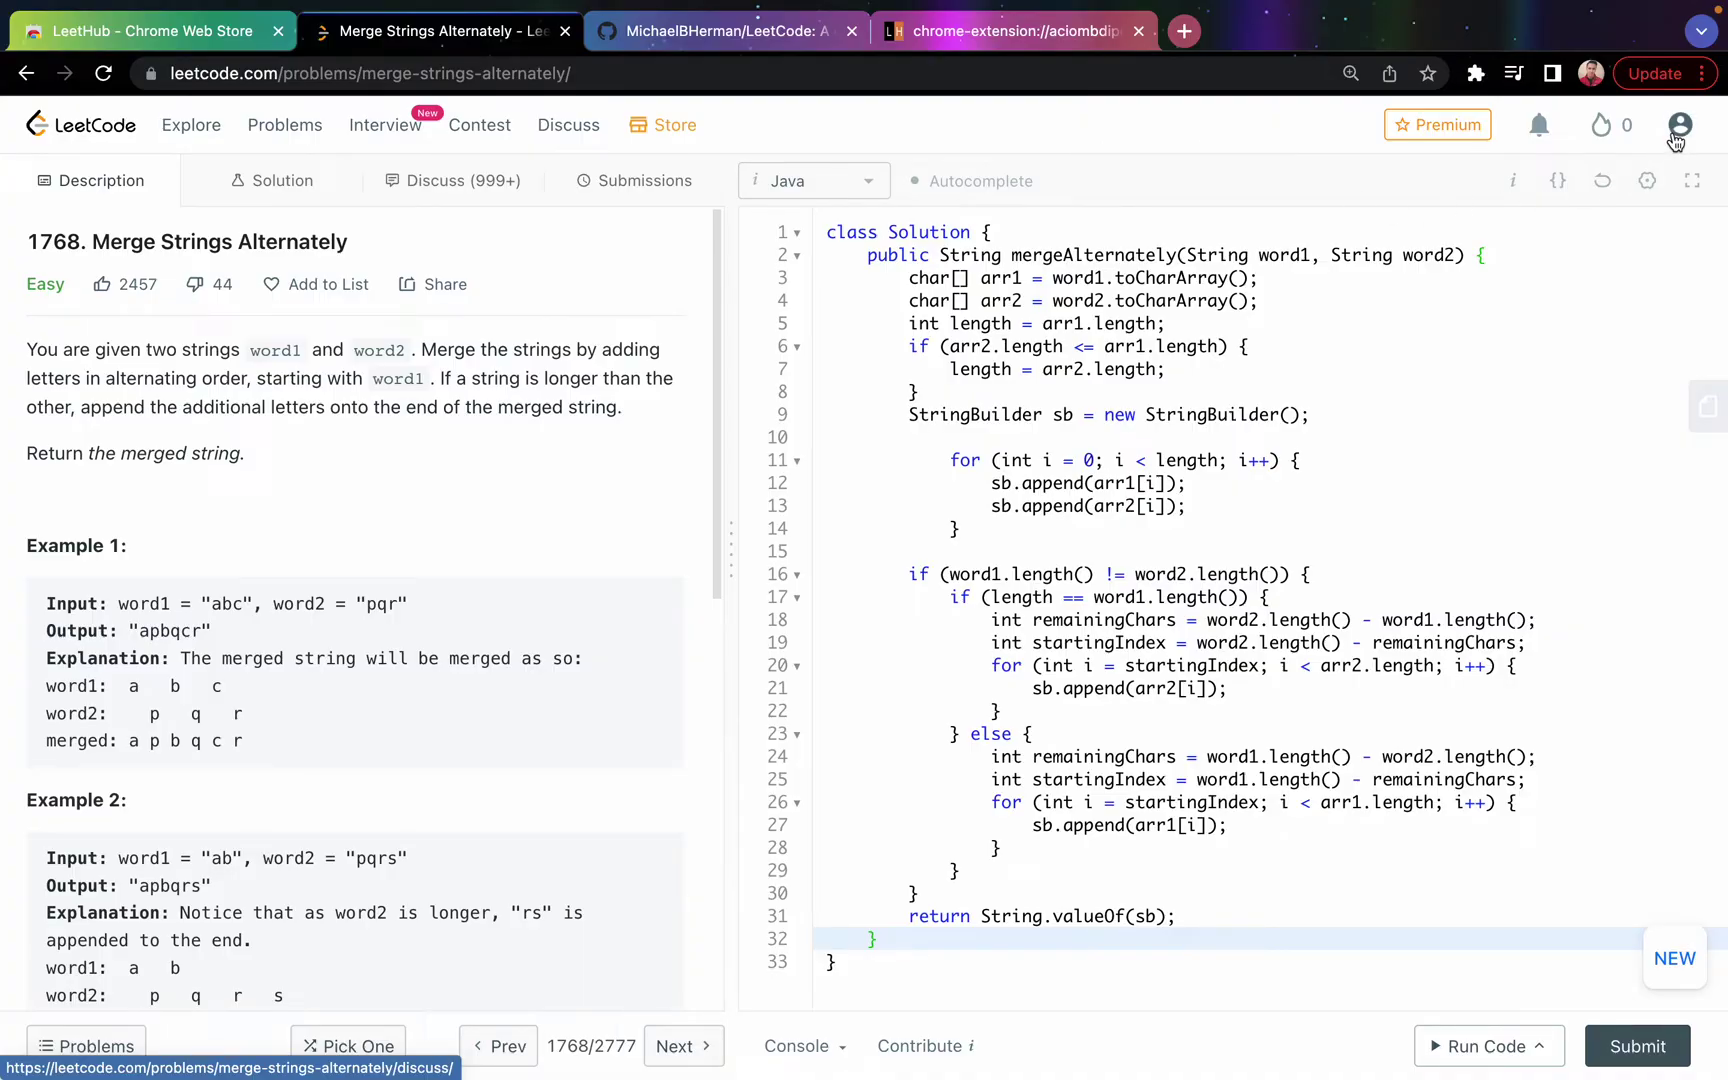
pyautogui.click(1681, 139)
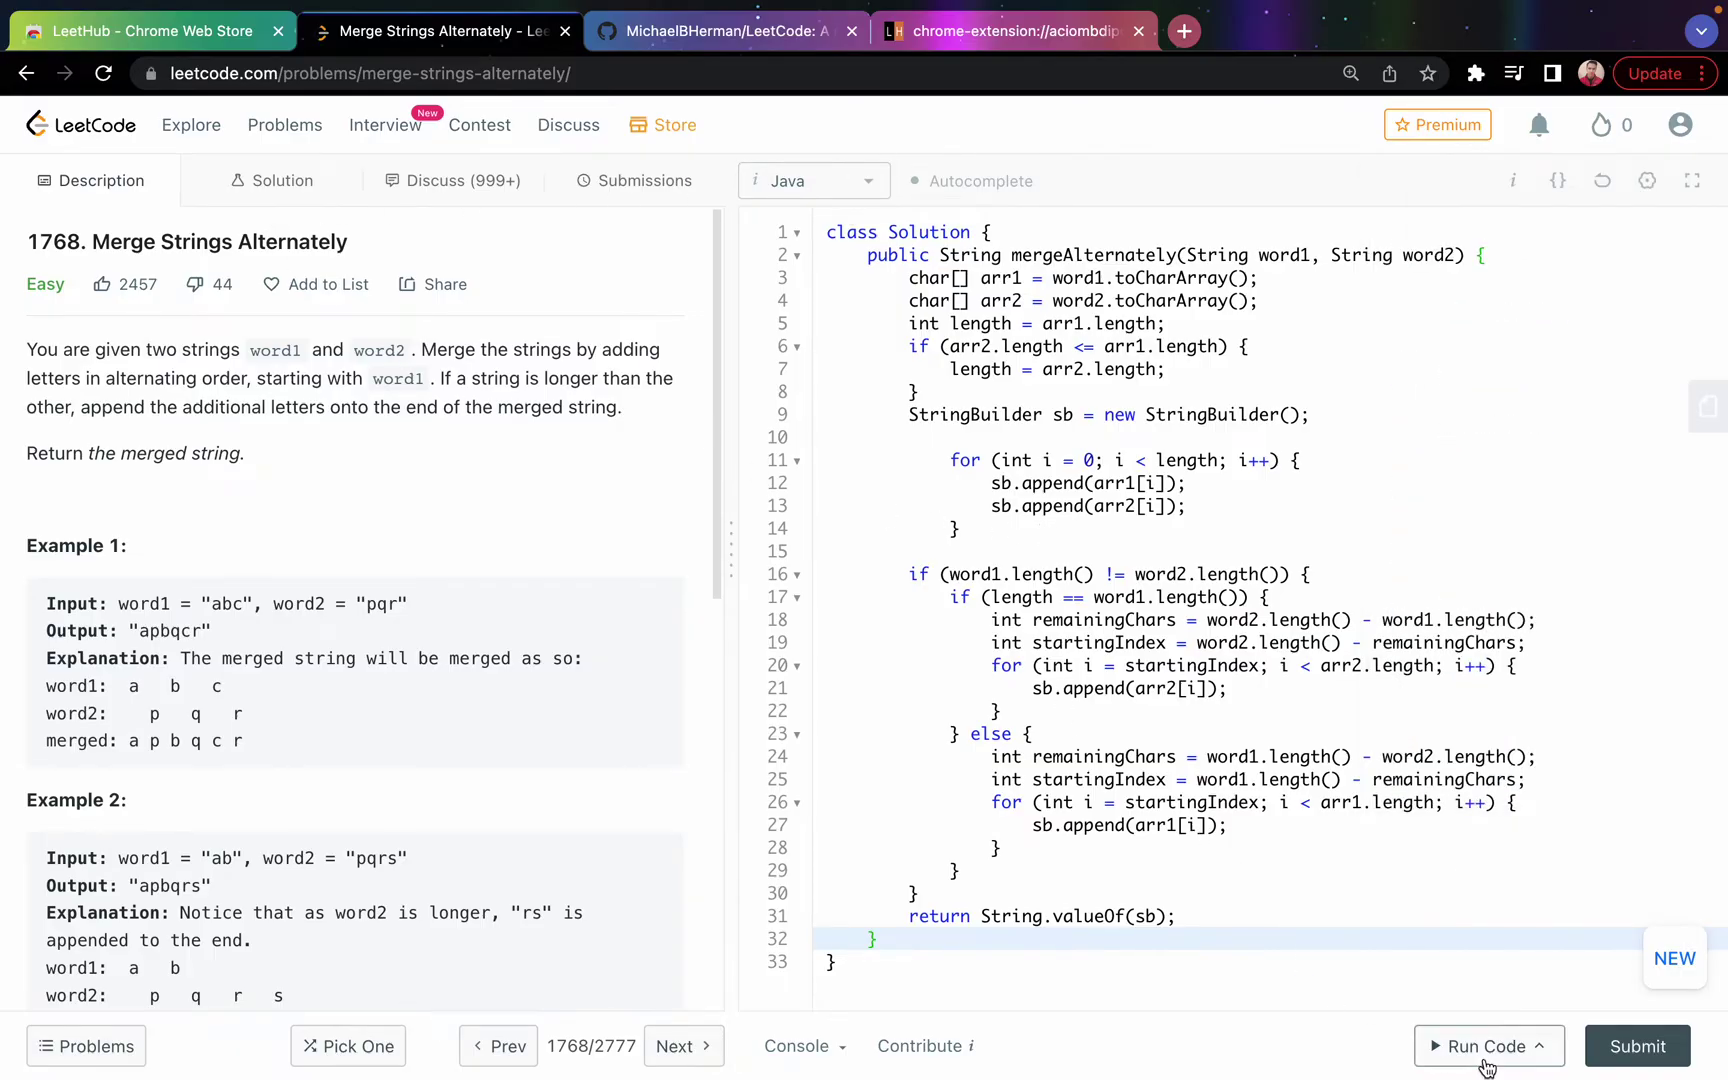
pyautogui.click(1615, 1052)
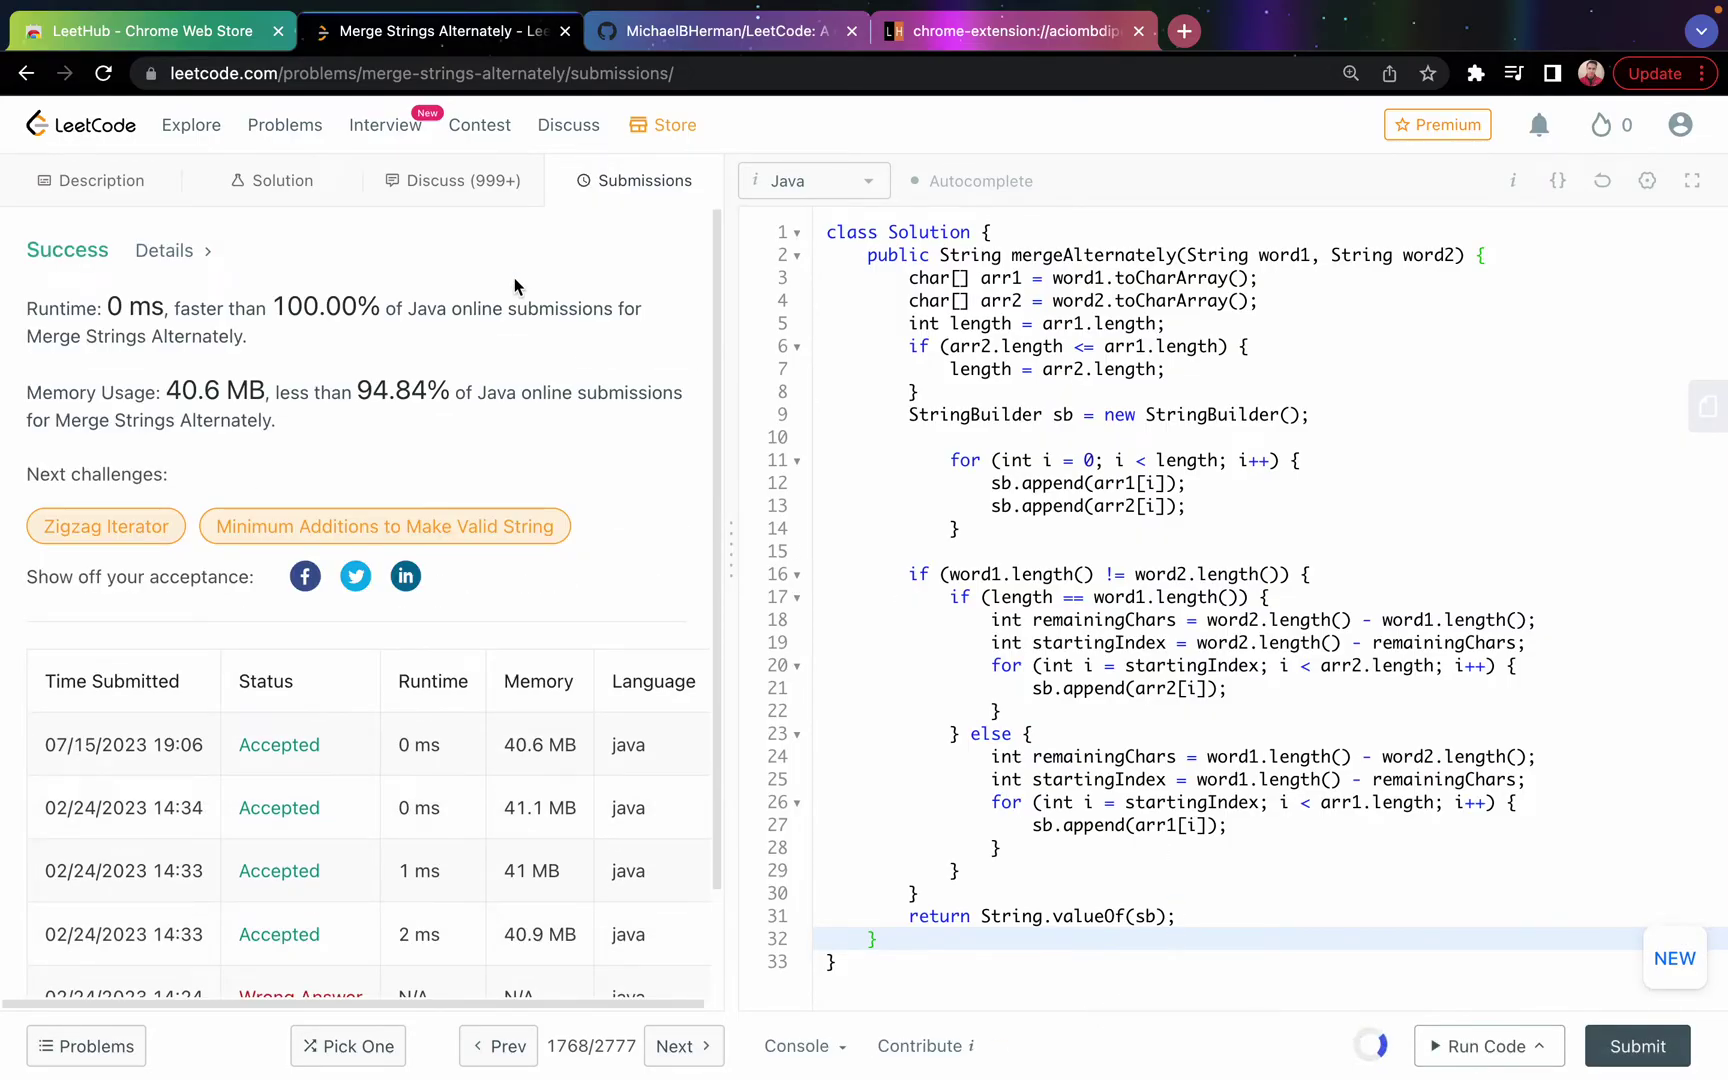
pyautogui.click(680, 38)
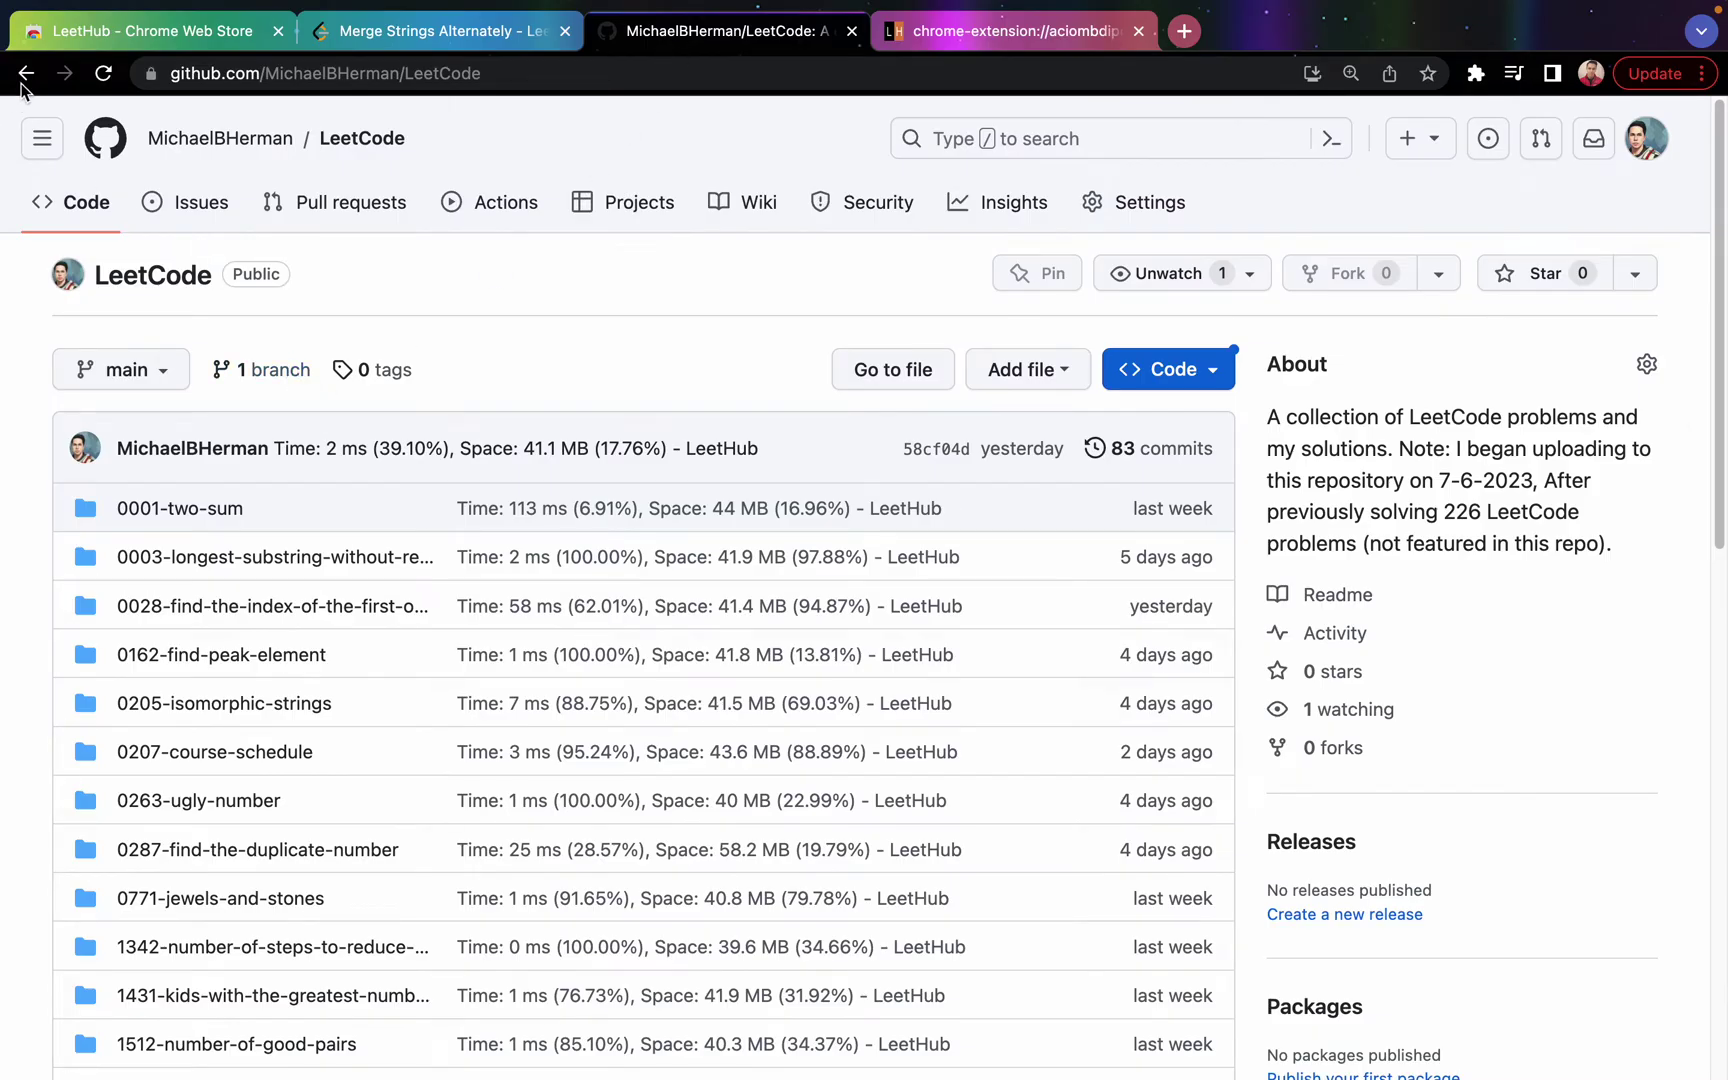
pyautogui.click(103, 73)
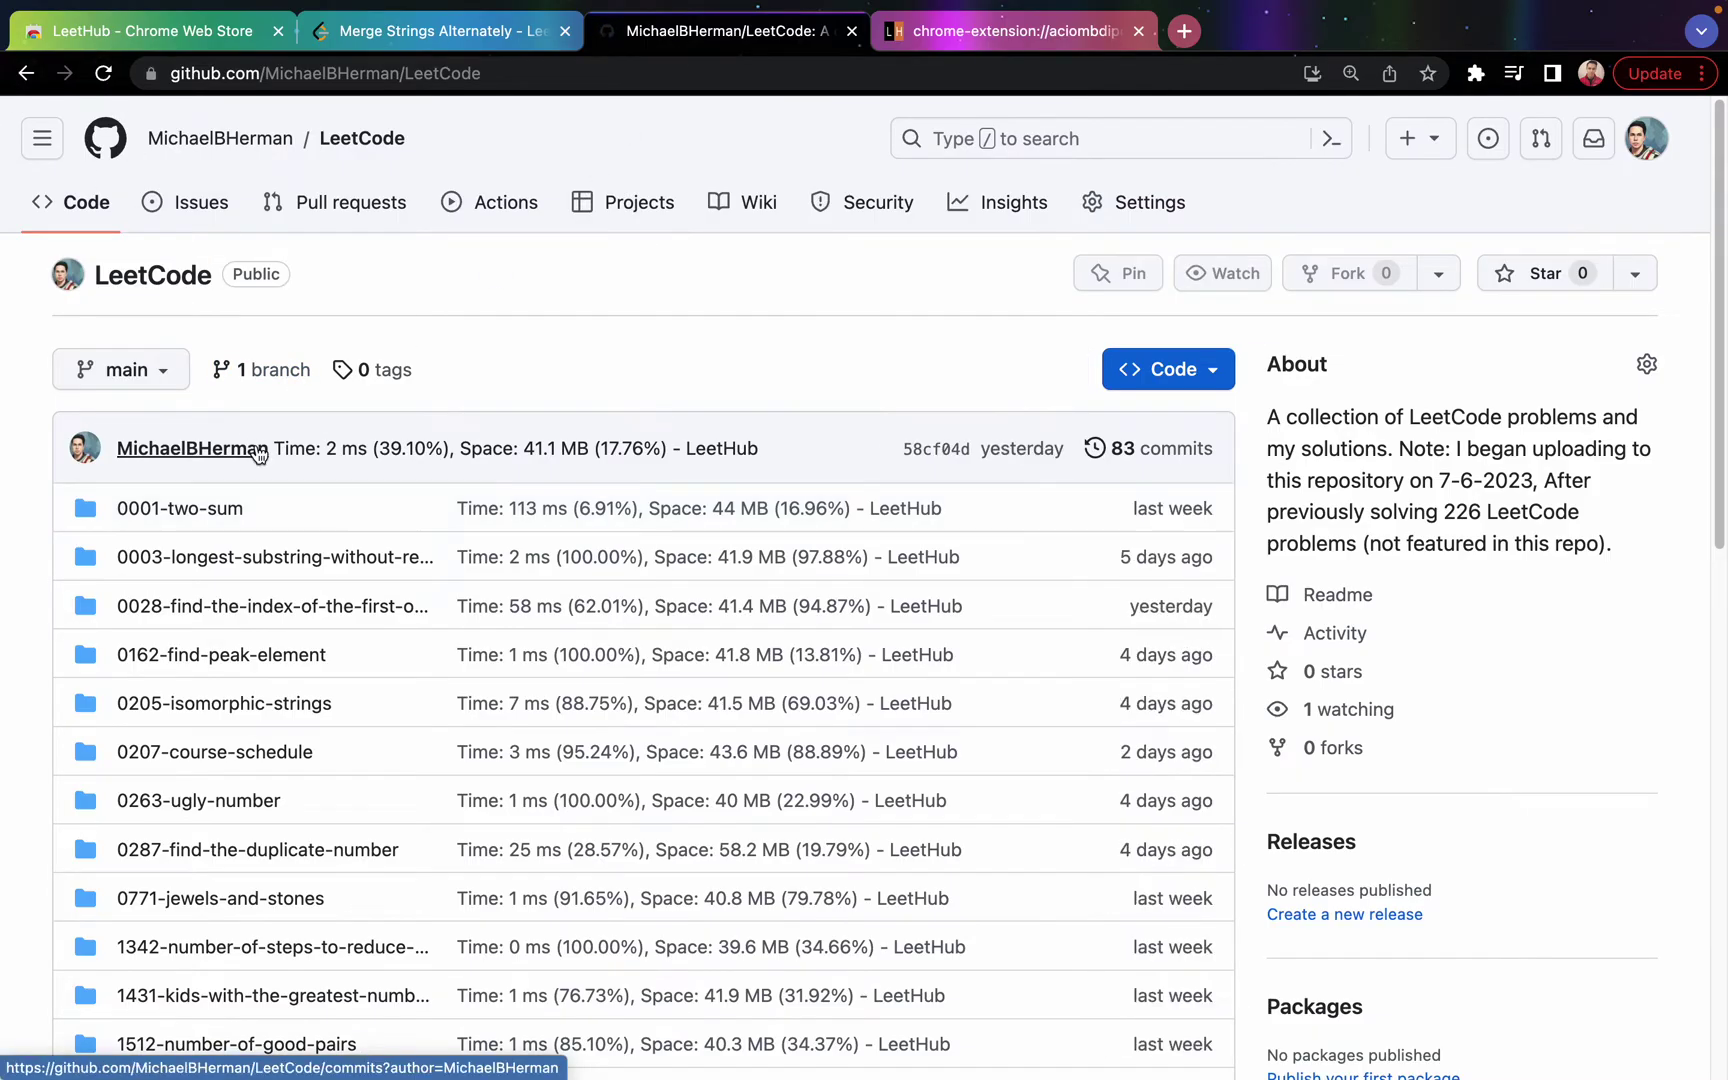
pyautogui.scroll(-1, 263, 448)
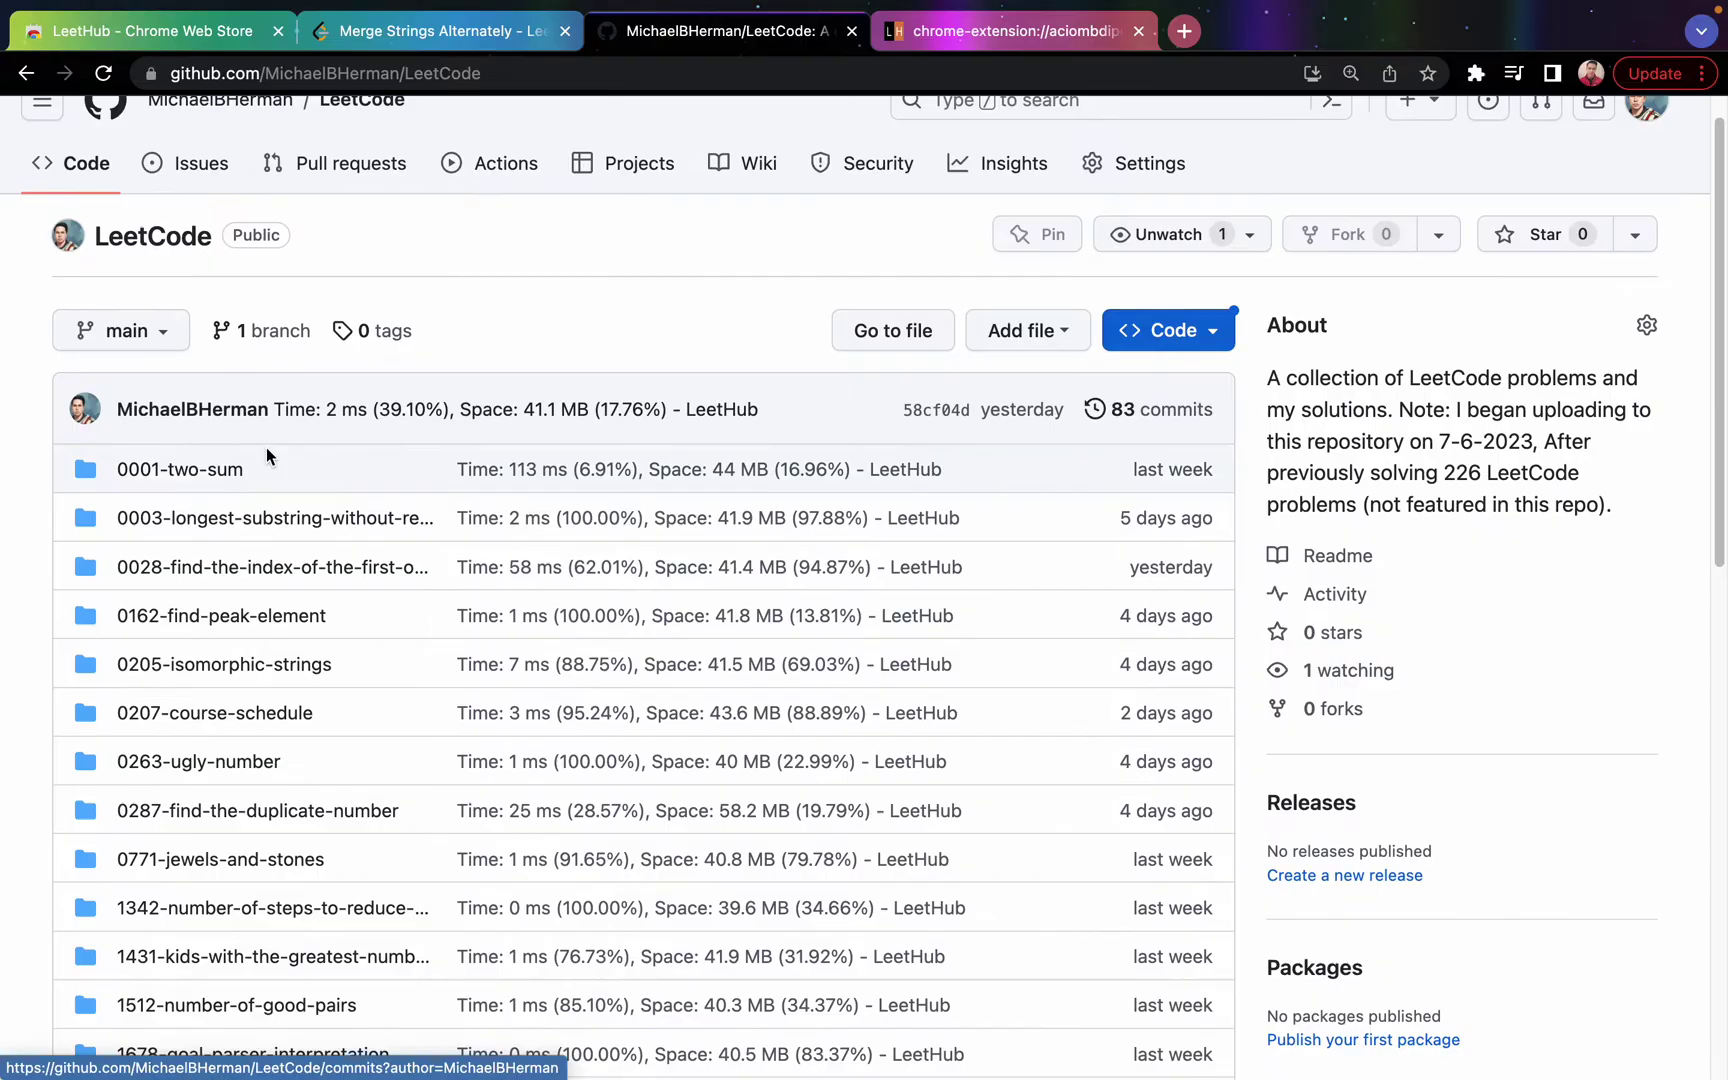
pyautogui.click(104, 75)
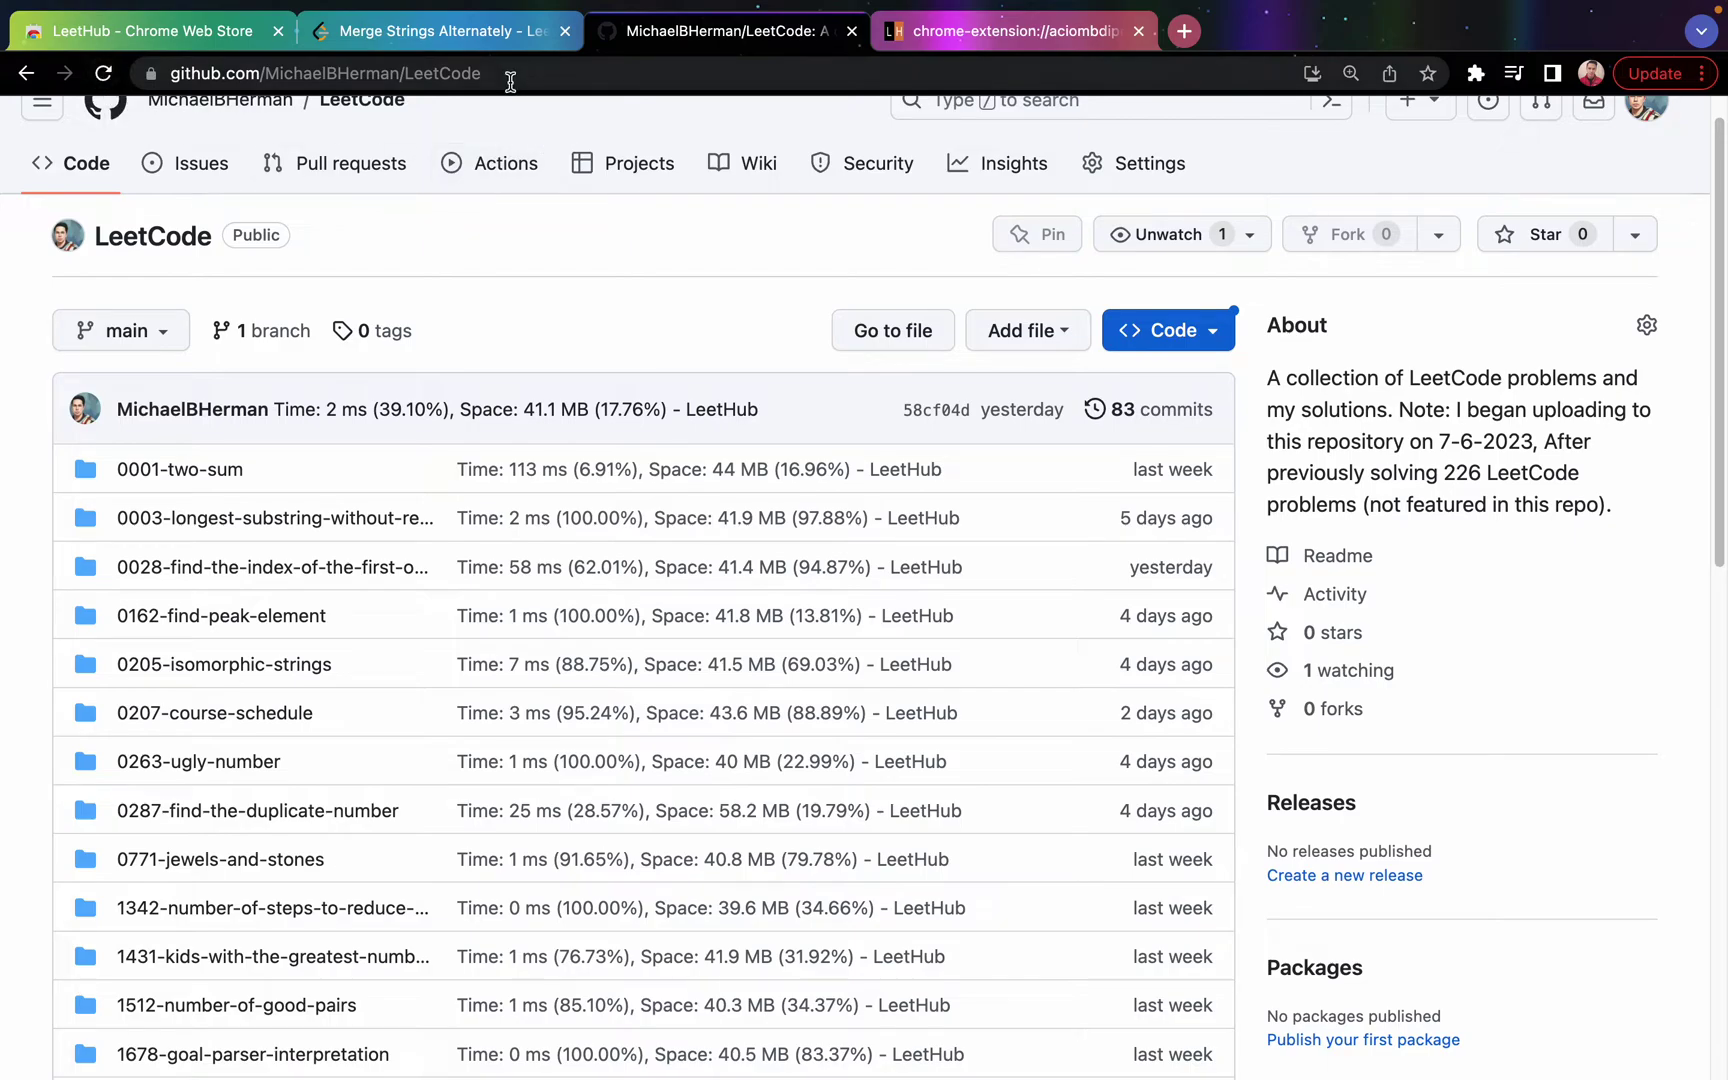
# Step: Show the LeetCode problem list filtered to the Algorithms topic
pyautogui.click(520, 32)
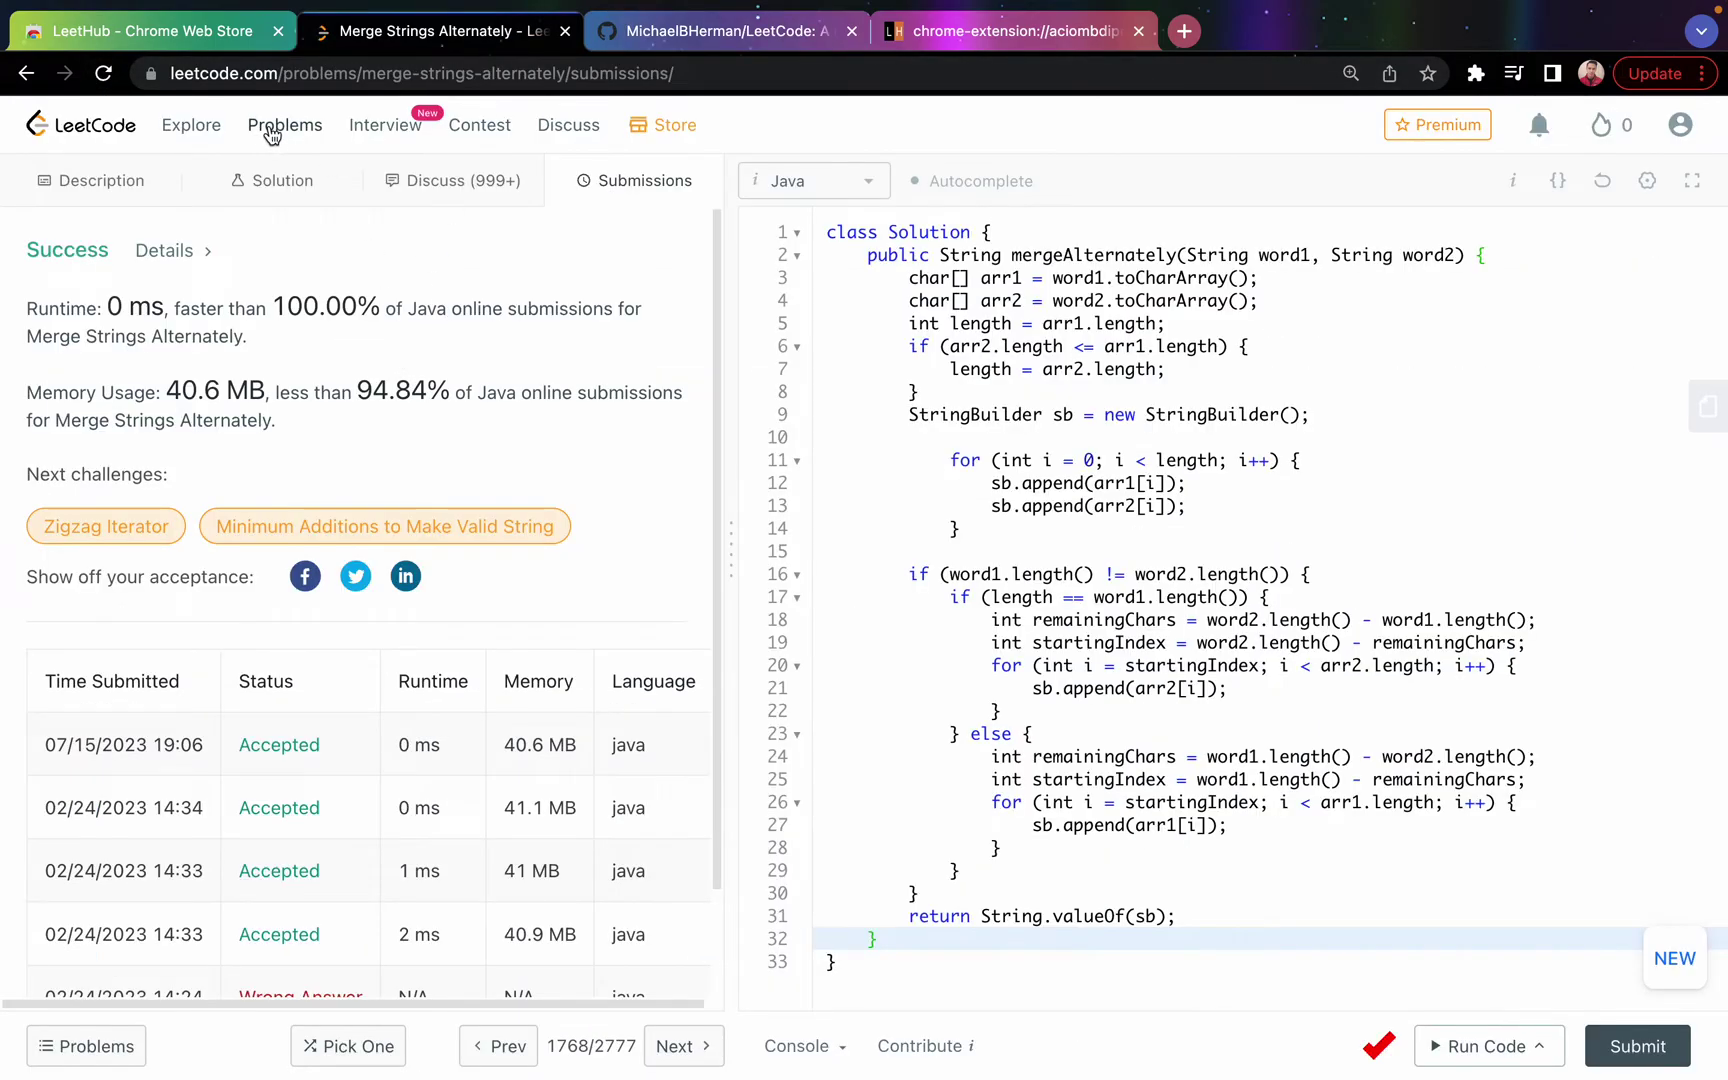
pyautogui.click(284, 125)
pyautogui.scroll(-5, 503, 601)
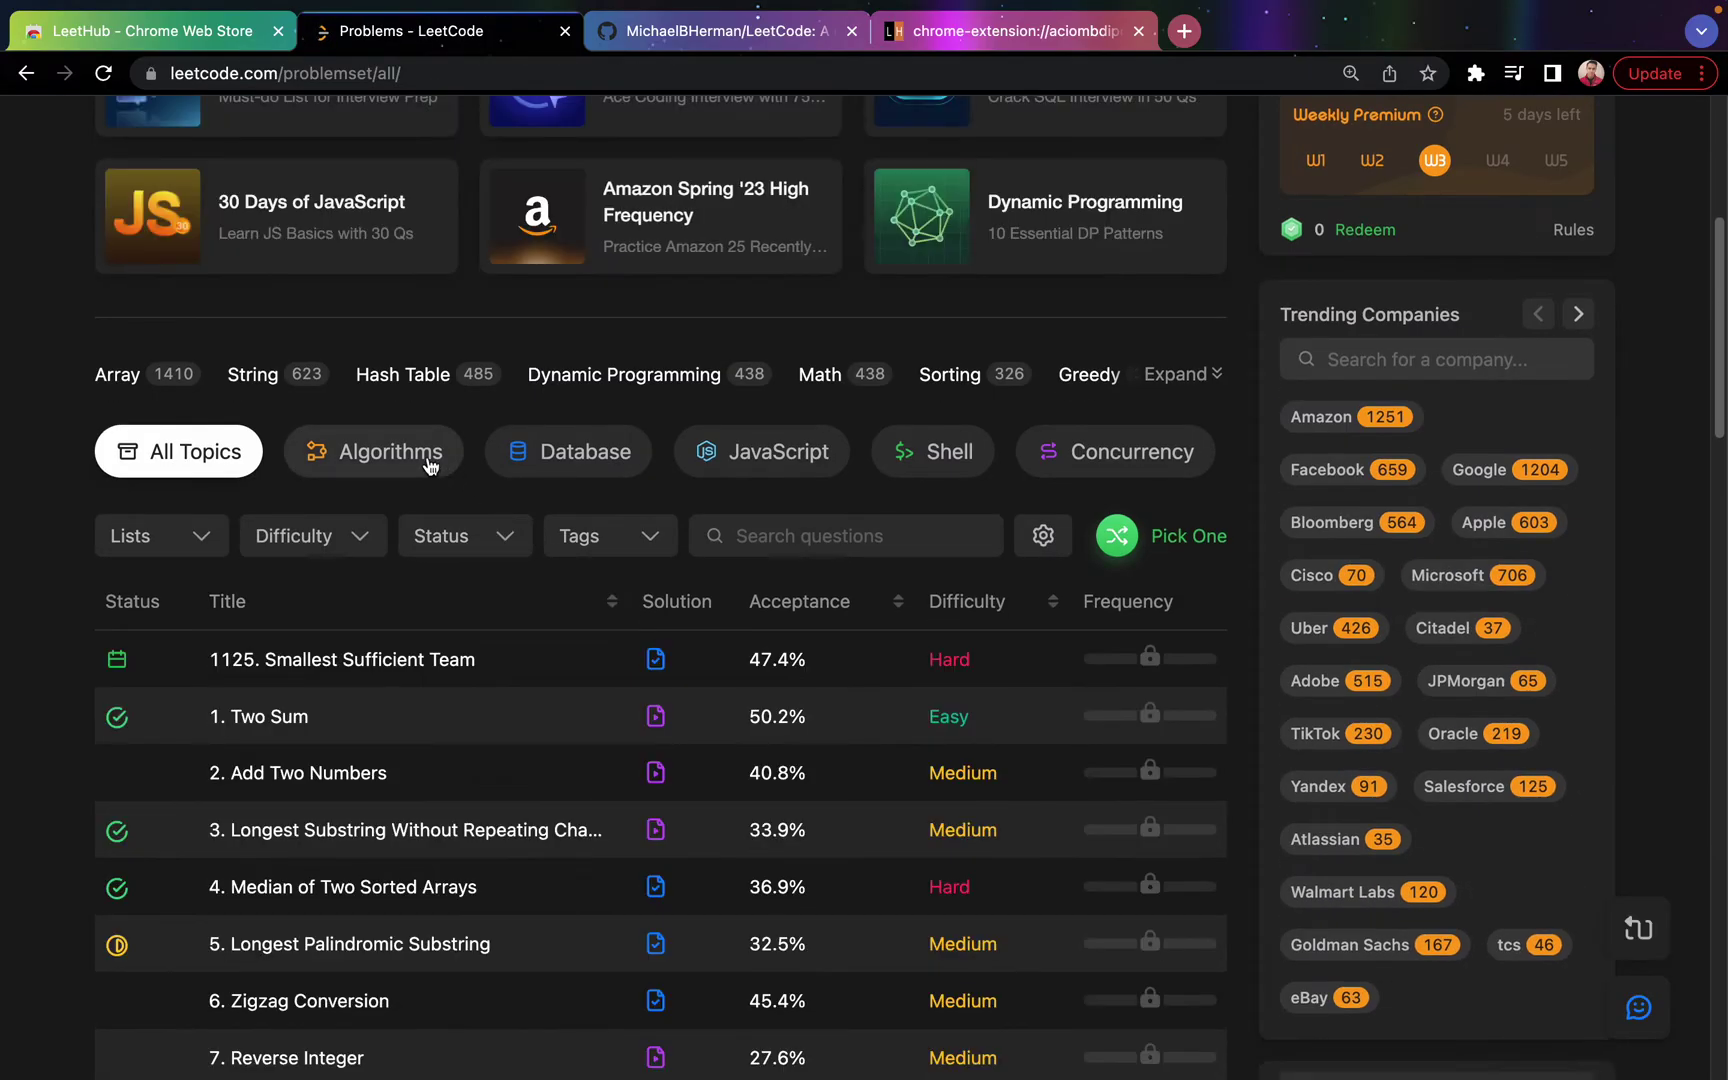
pyautogui.click(420, 458)
# Step: Page through to page 7 and open problem 349, Intersection of Two Arrays
pyautogui.scroll(-10, 478, 705)
pyautogui.scroll(-15, 483, 699)
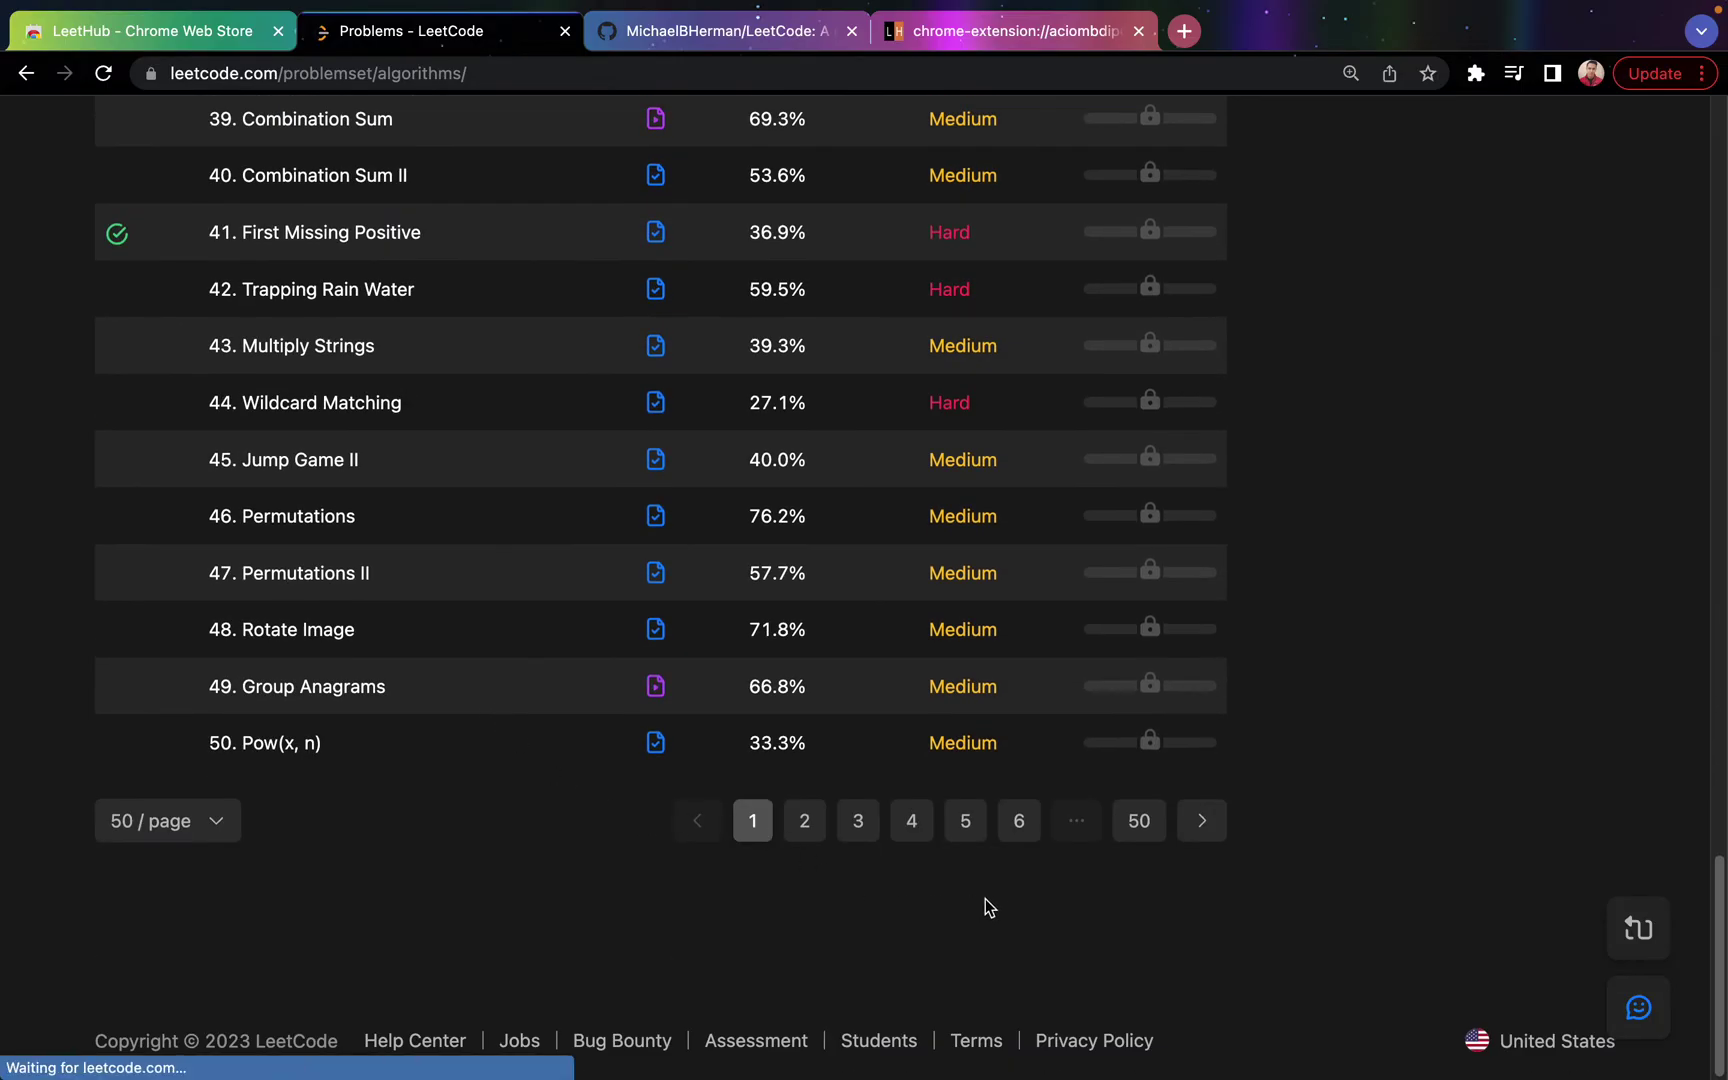
pyautogui.click(1013, 831)
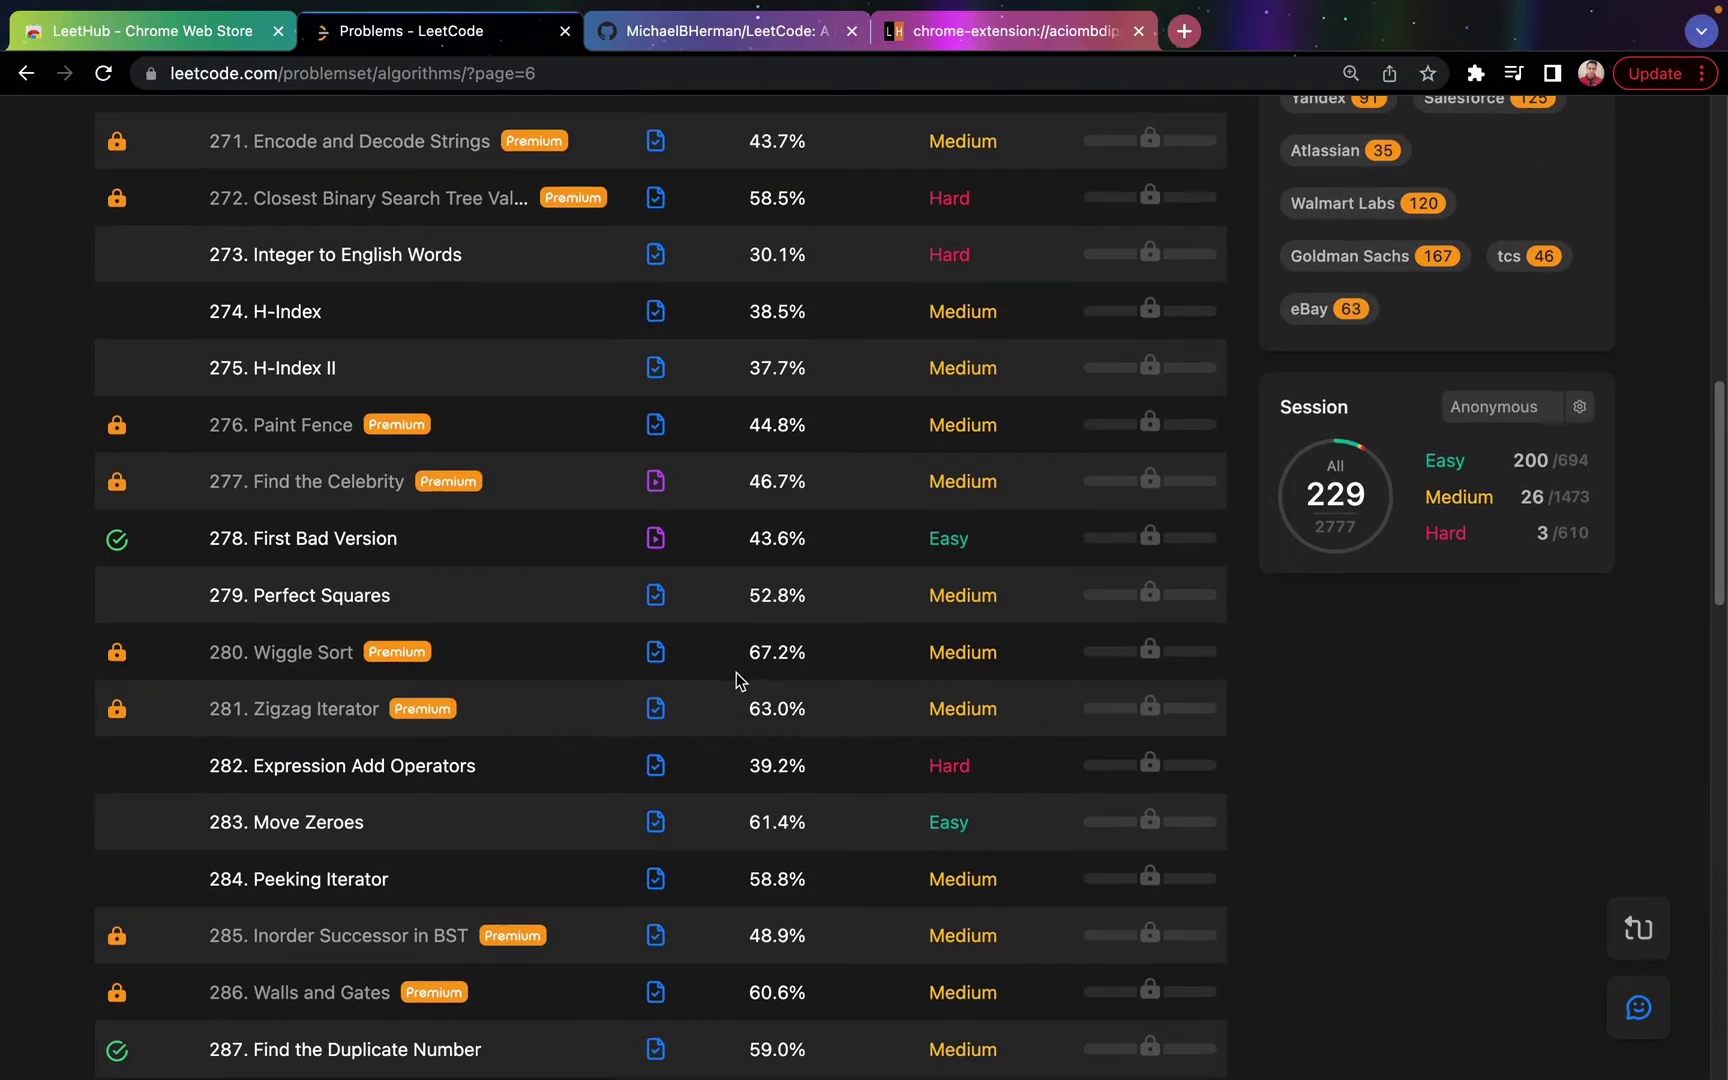
pyautogui.scroll(-10, 730, 674)
pyautogui.scroll(-10, 726, 684)
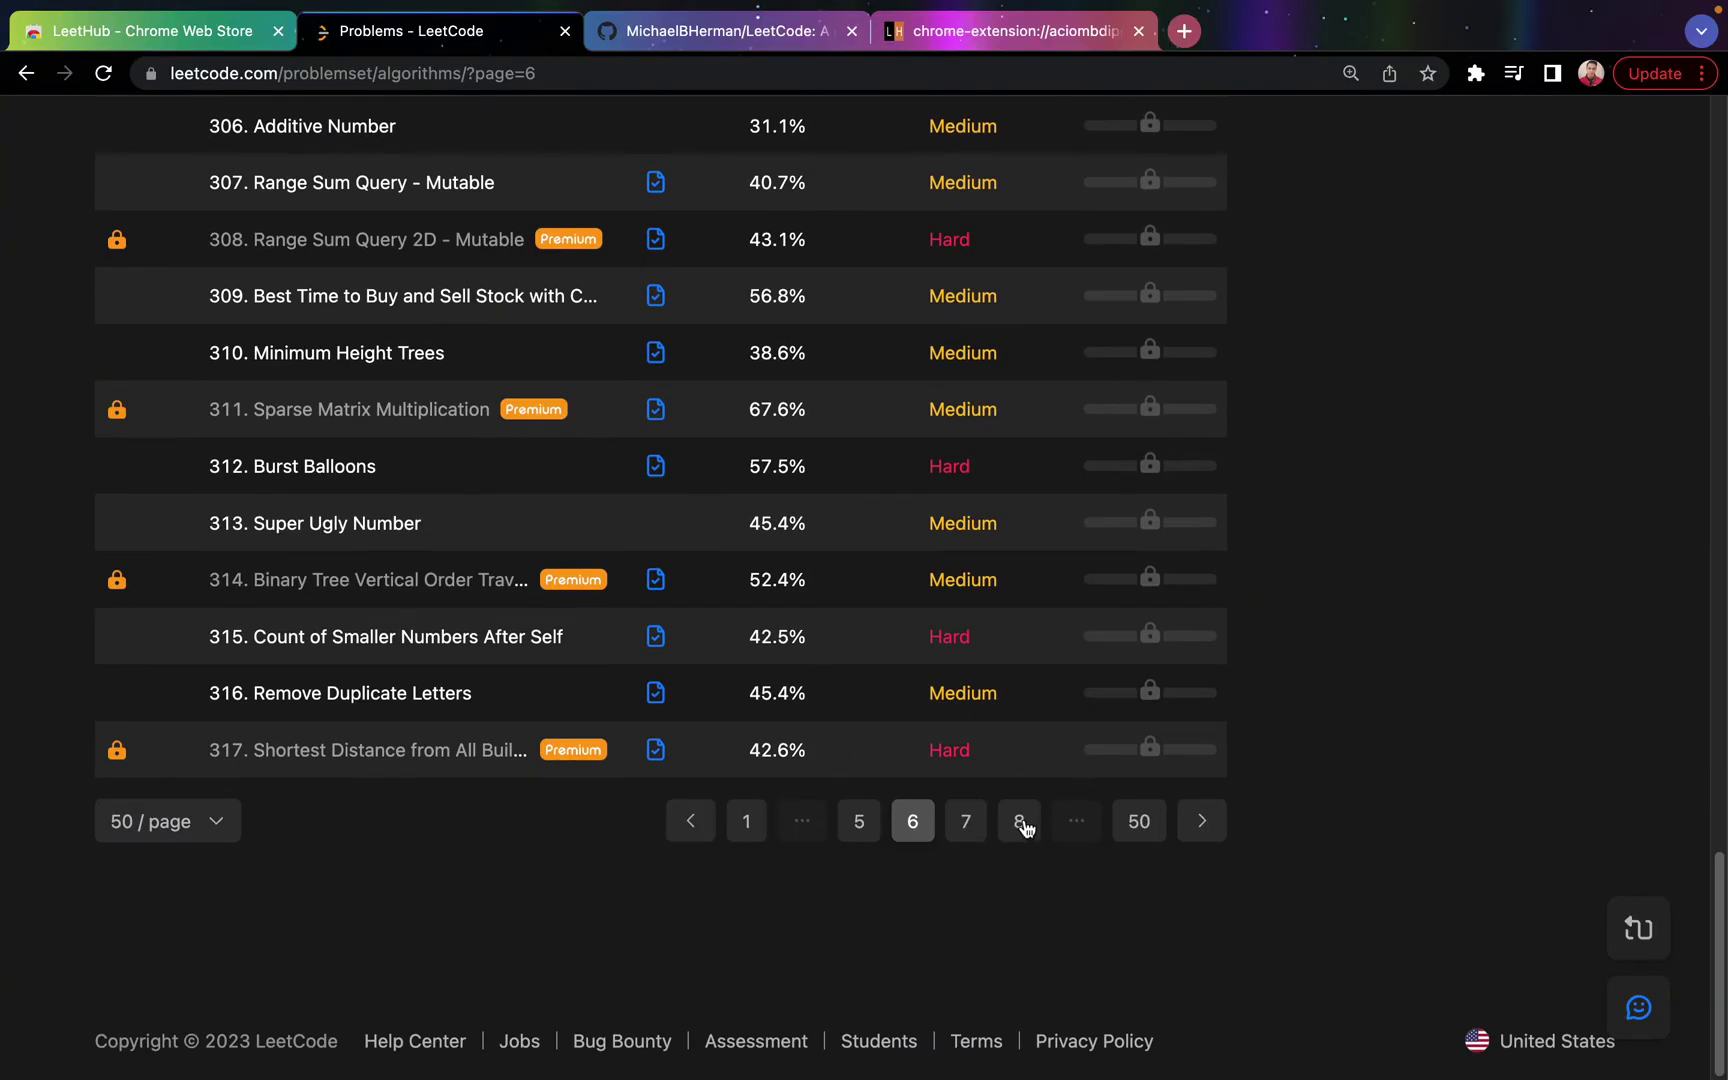
pyautogui.click(966, 821)
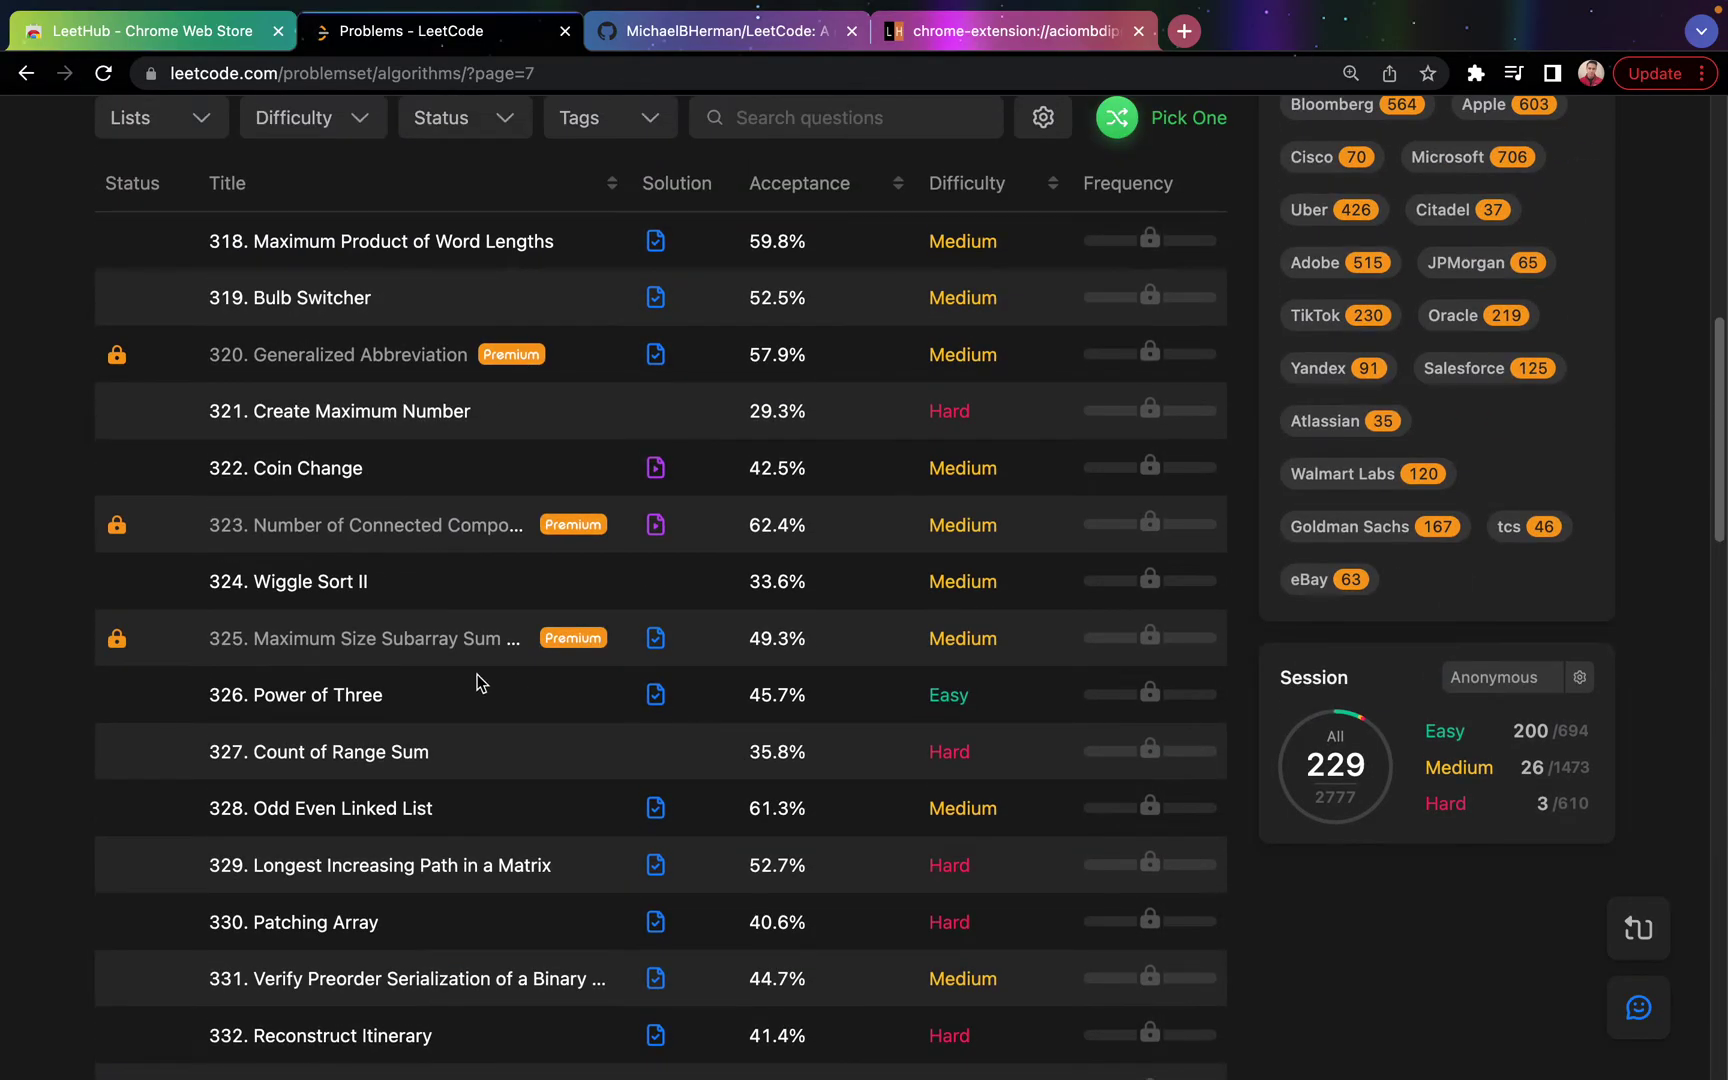
pyautogui.scroll(-15, 477, 683)
pyautogui.scroll(3, 316, 501)
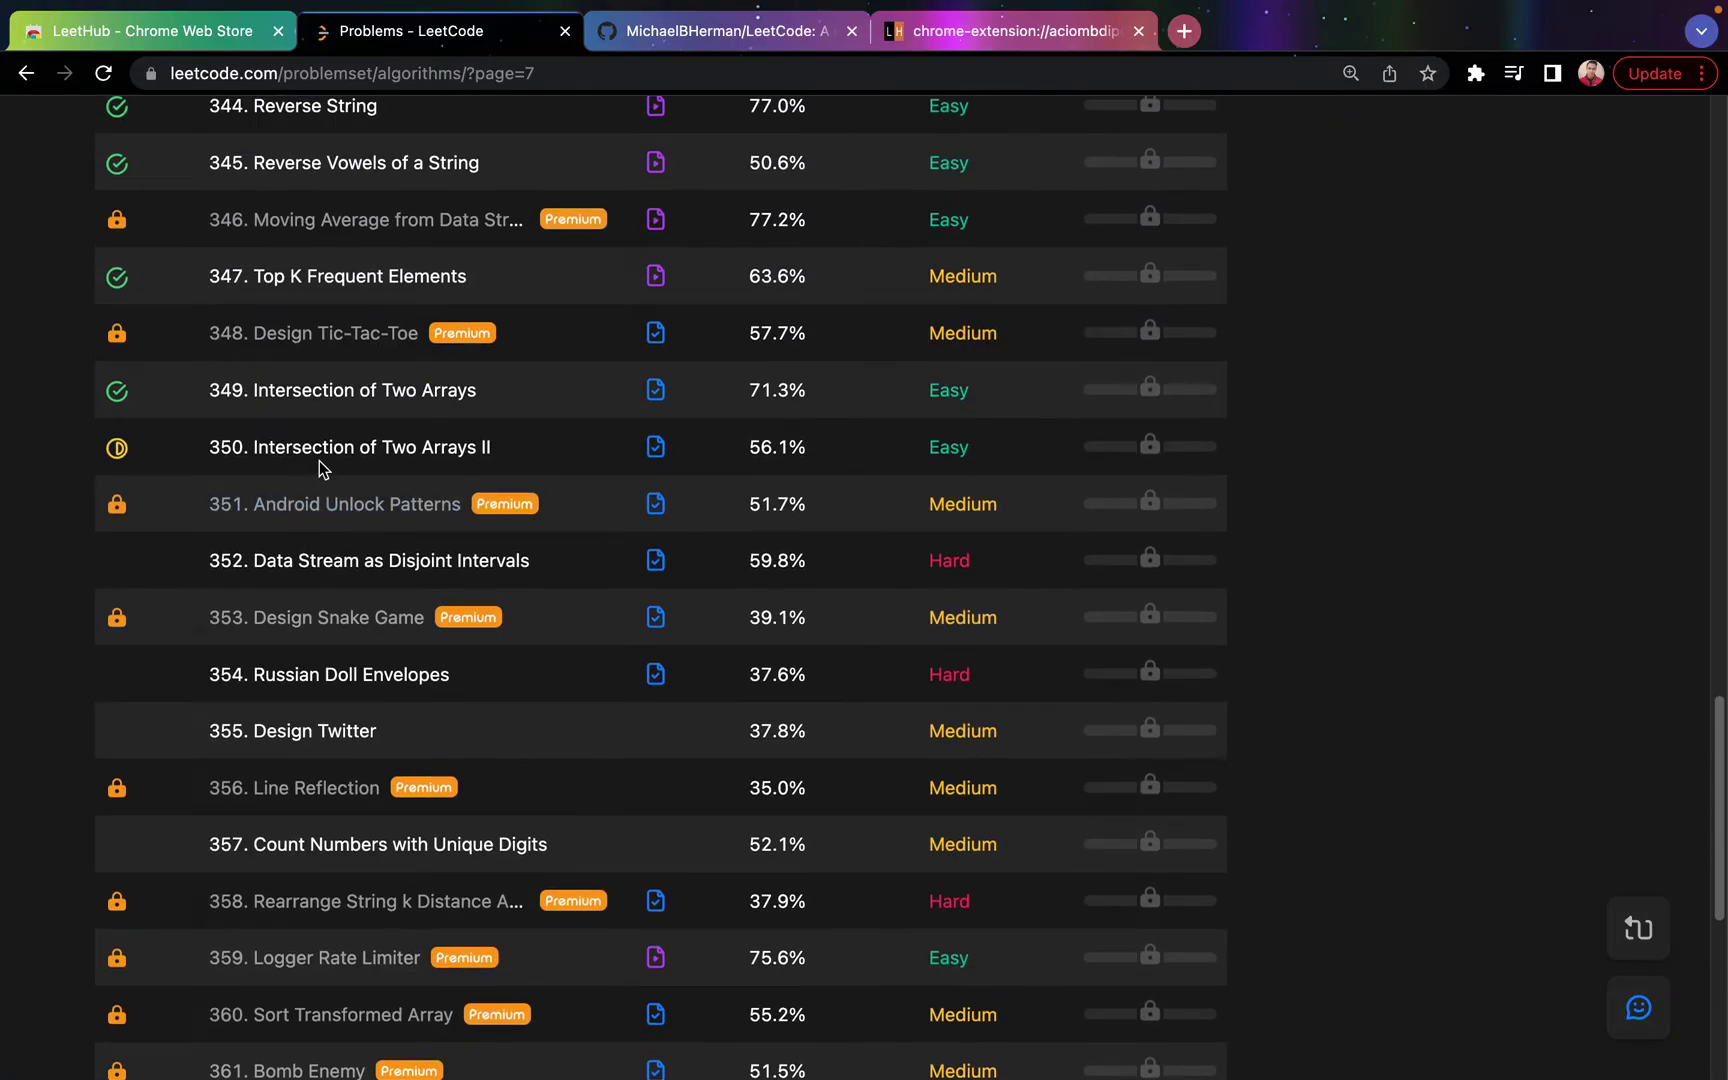
pyautogui.click(312, 390)
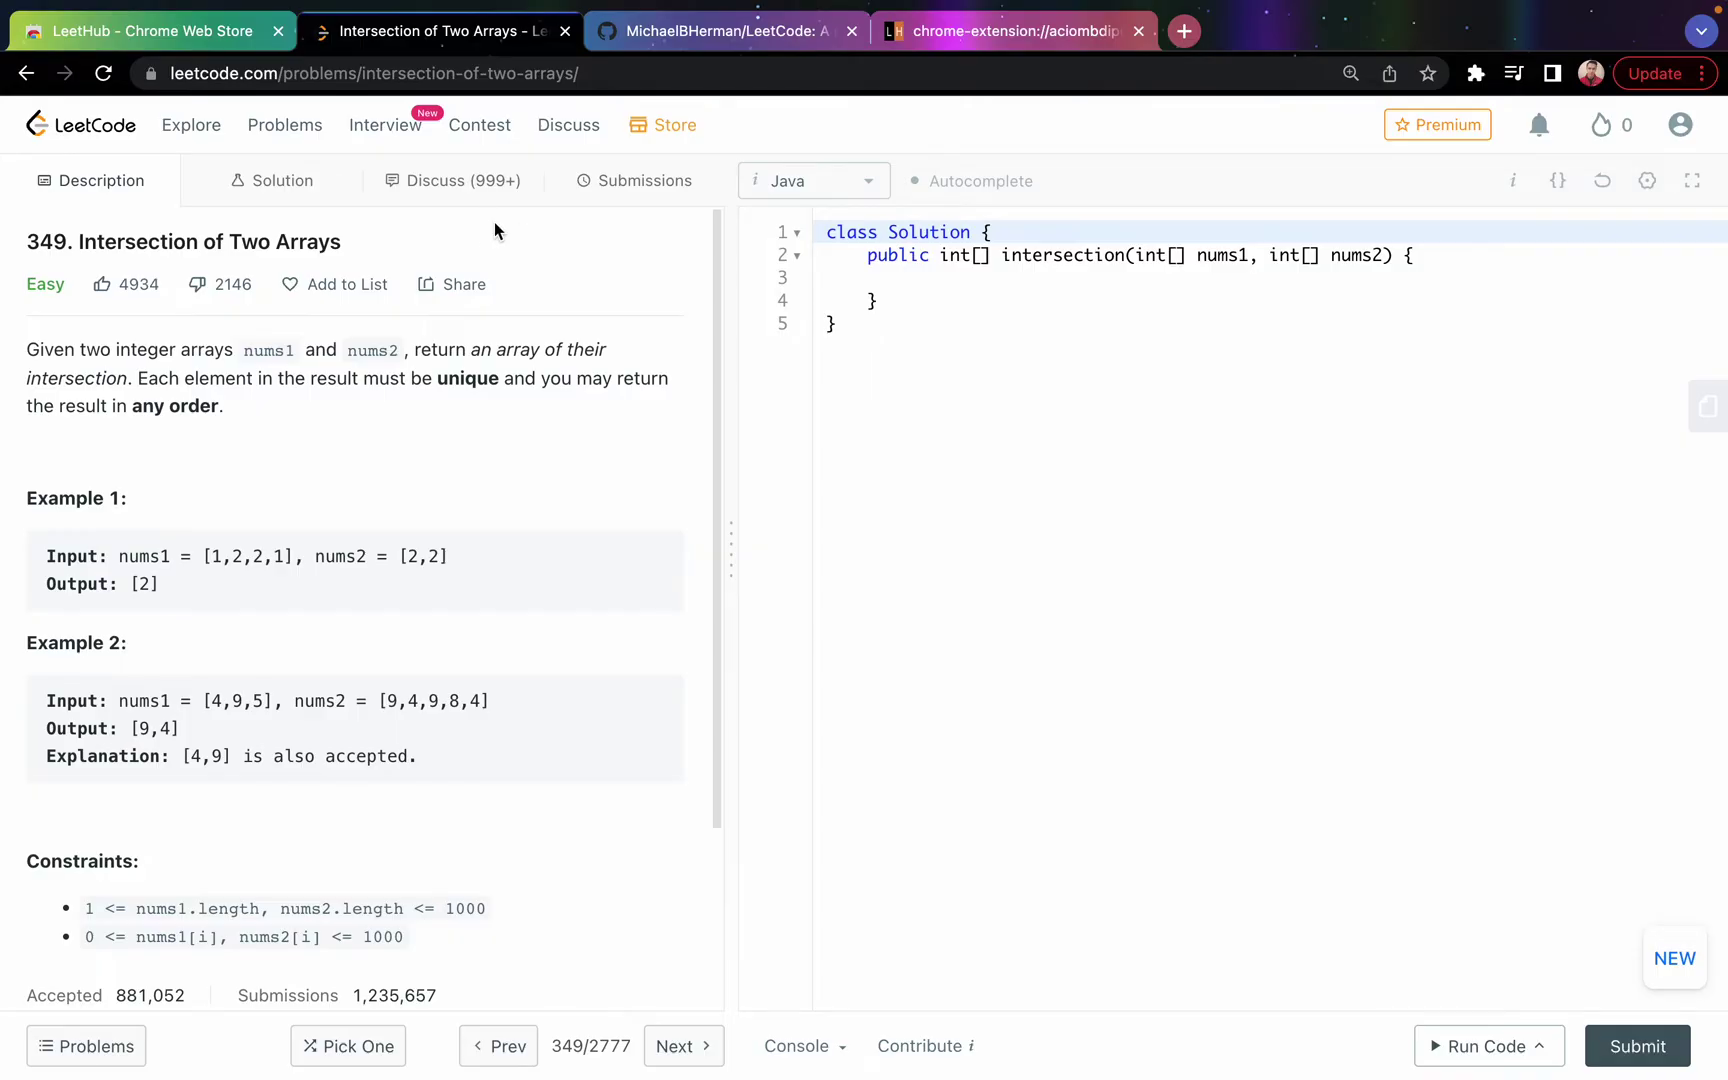
# Step: Copy the previously submitted Intersection of Two Arrays code from the Submissions list
pyautogui.click(640, 185)
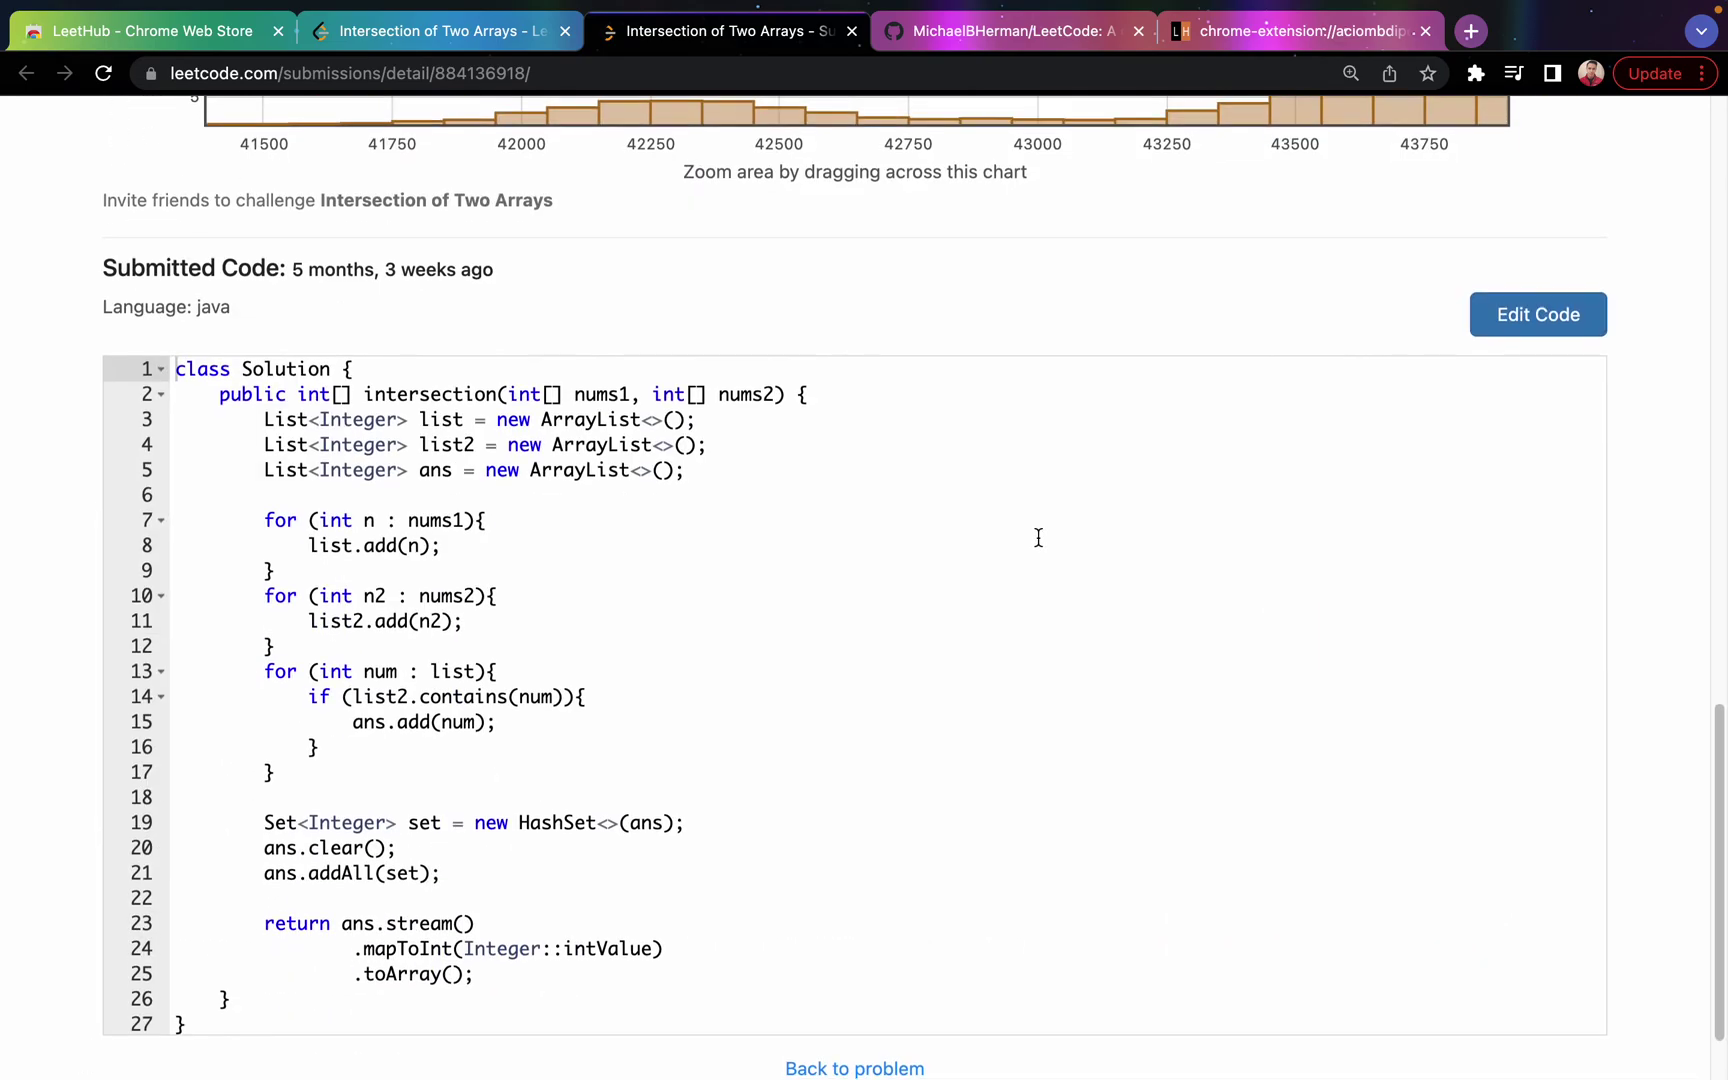
pyautogui.moveTo(256, 899); pyautogui.dragTo(222, 293)
pyautogui.rightClick(959, 425)
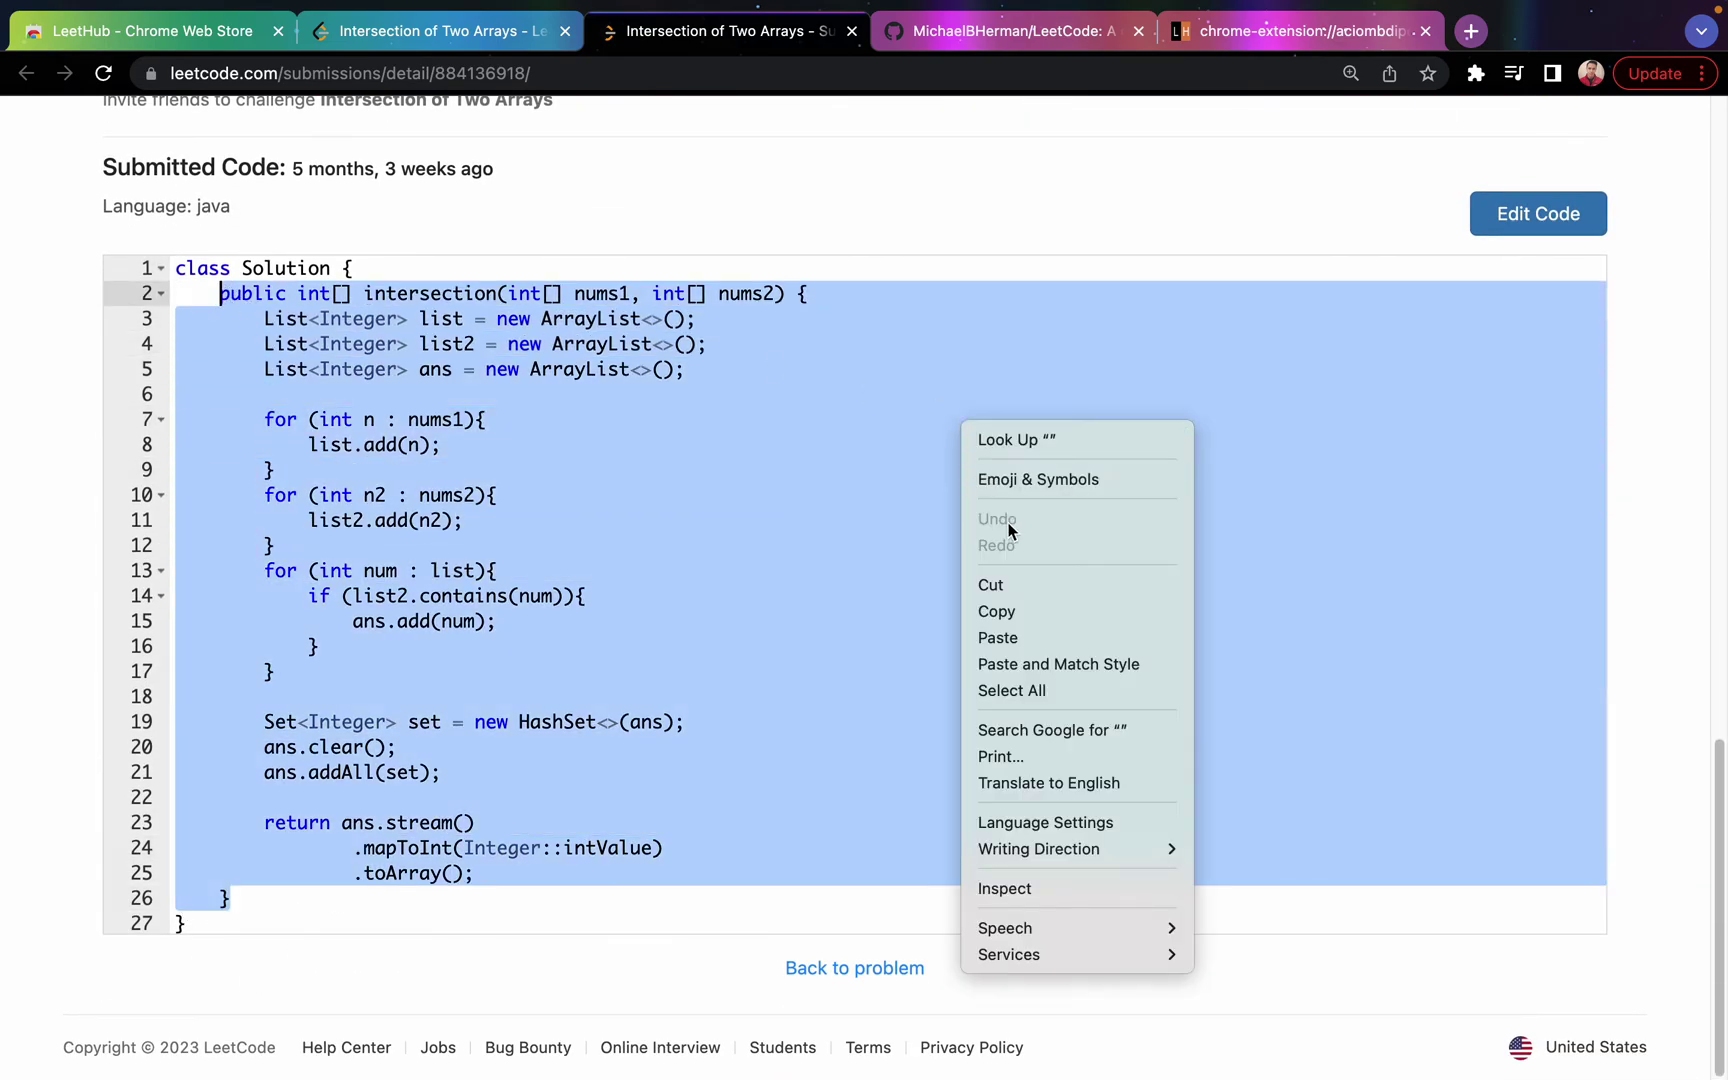
pyautogui.click(1014, 604)
# Step: Replace the empty template with the copied code, submit it, and reload the GitHub repository
pyautogui.click(470, 33)
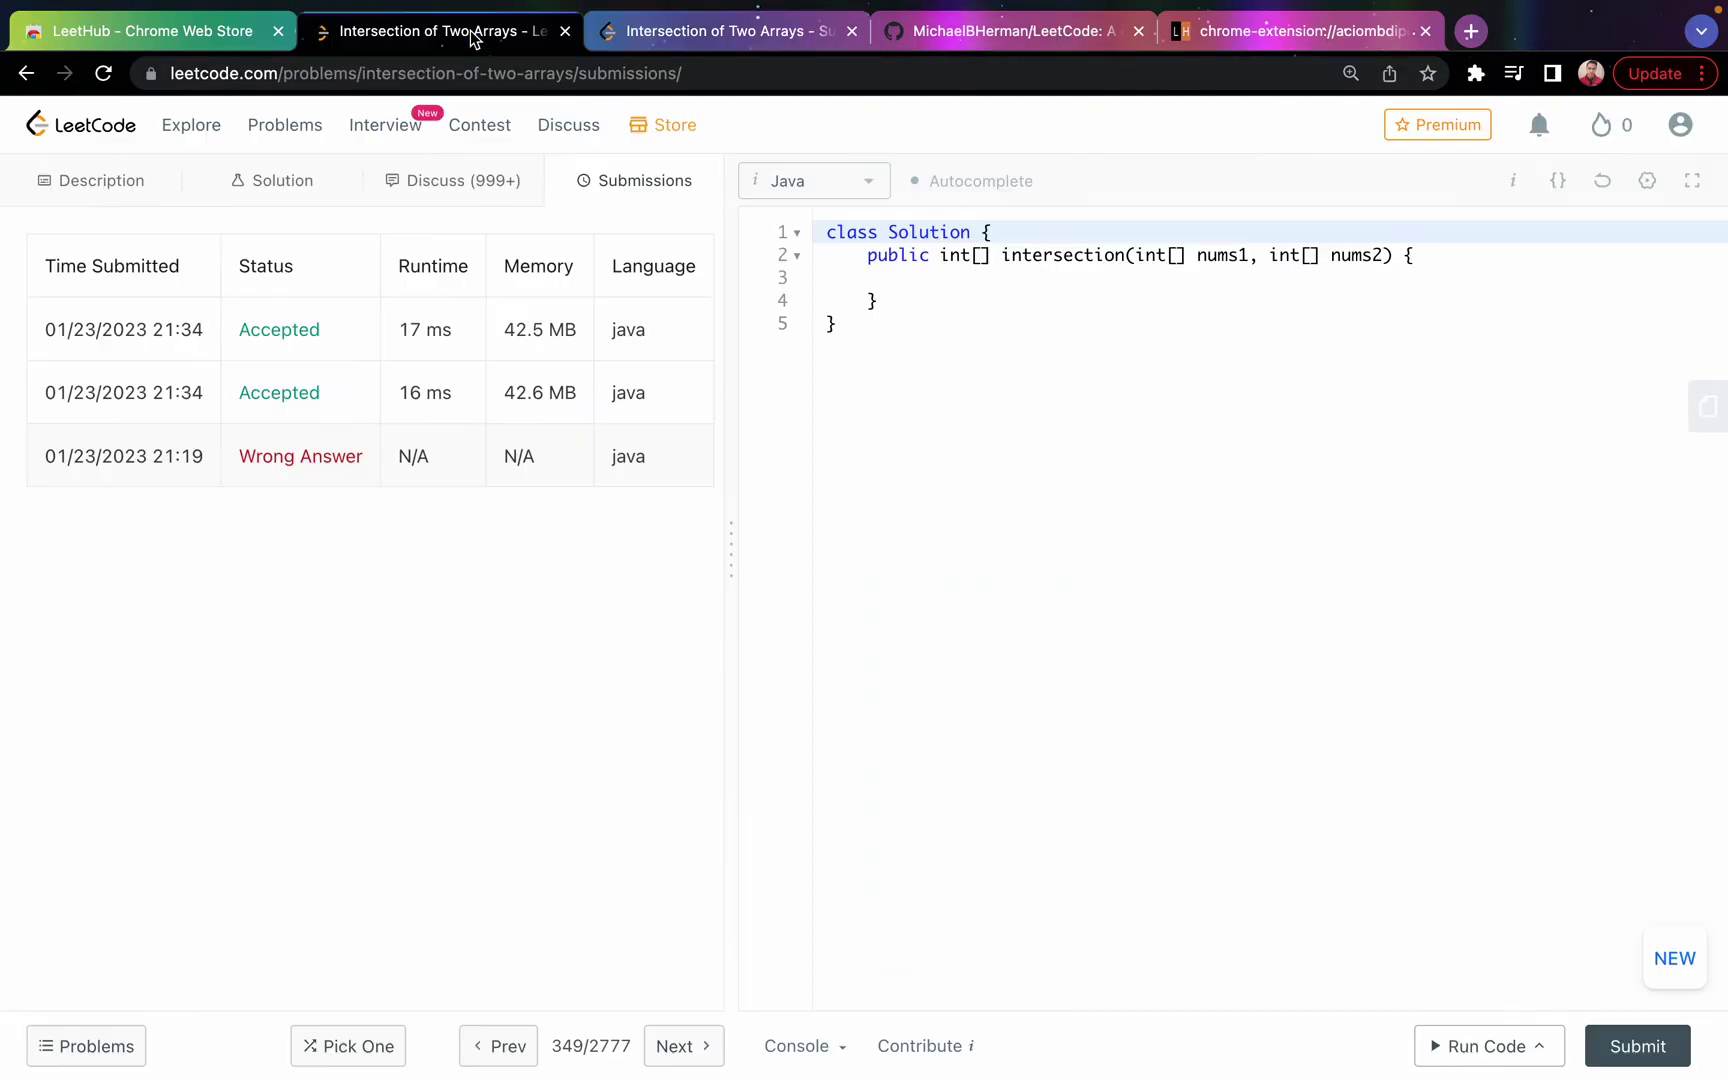
pyautogui.click(897, 301)
pyautogui.moveTo(897, 301); pyautogui.dragTo(860, 262)
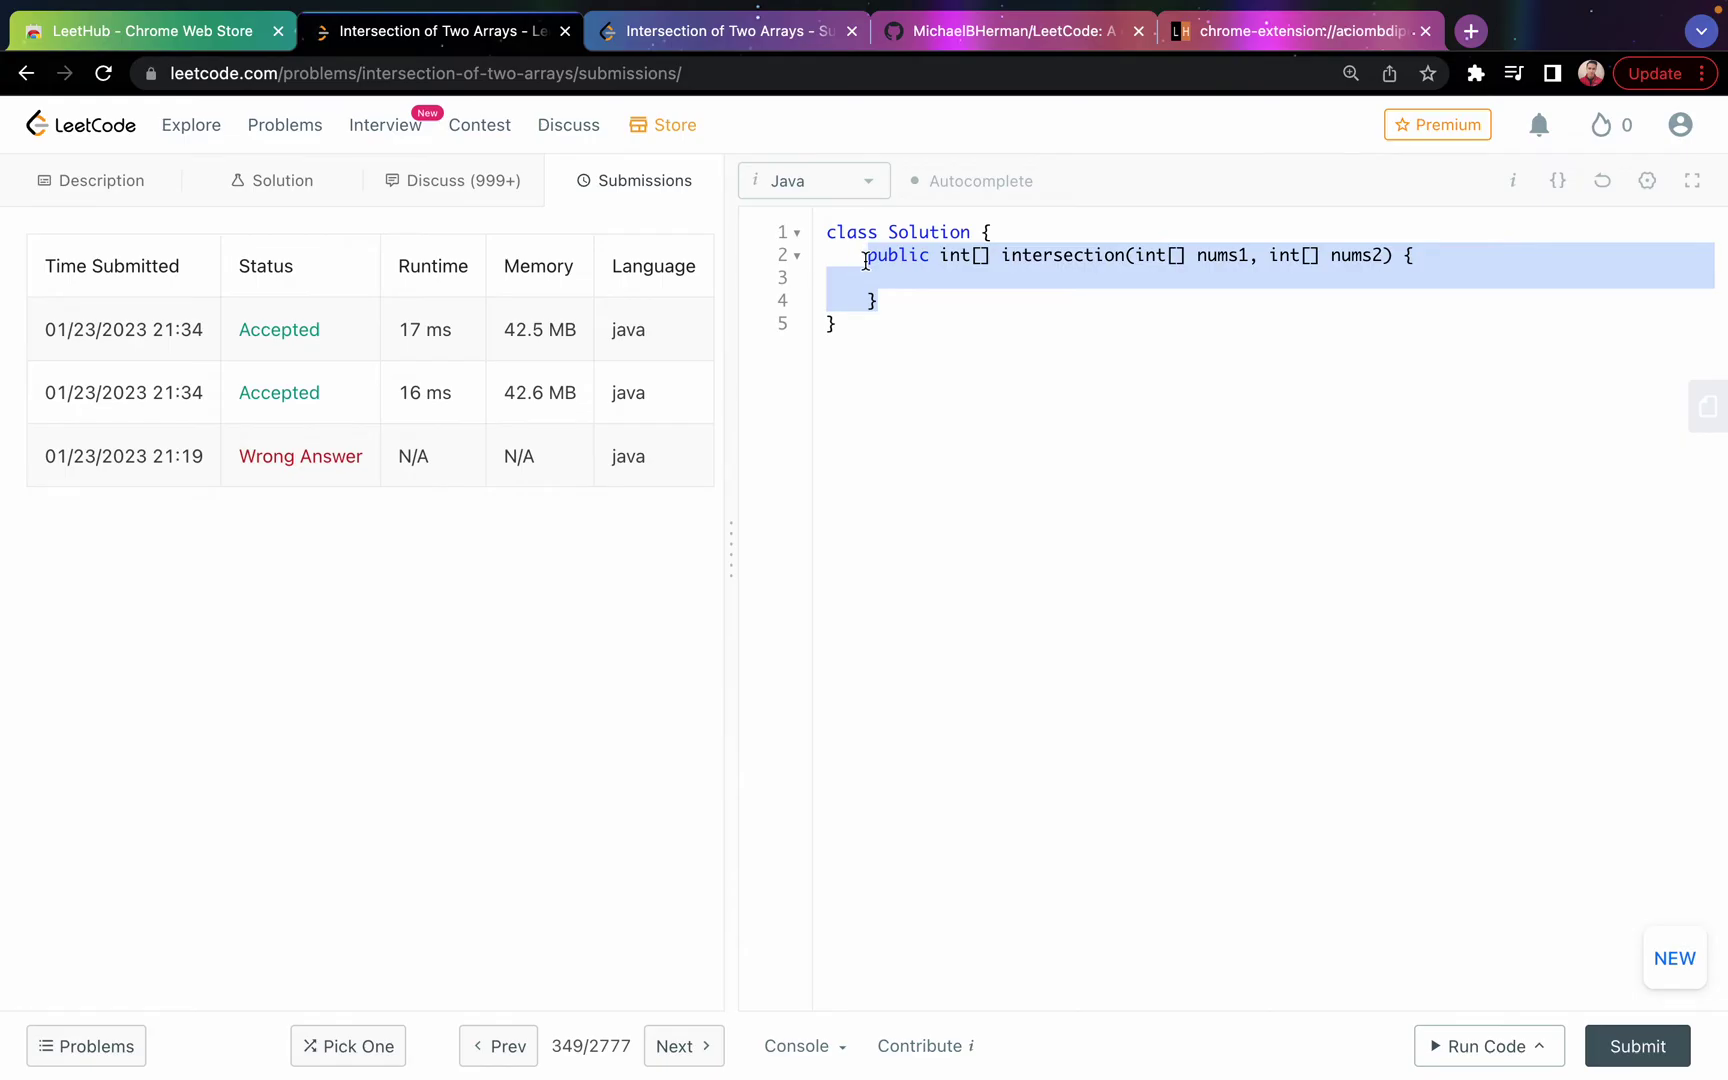
pyautogui.press('BackSpace')
pyautogui.press('super+v')
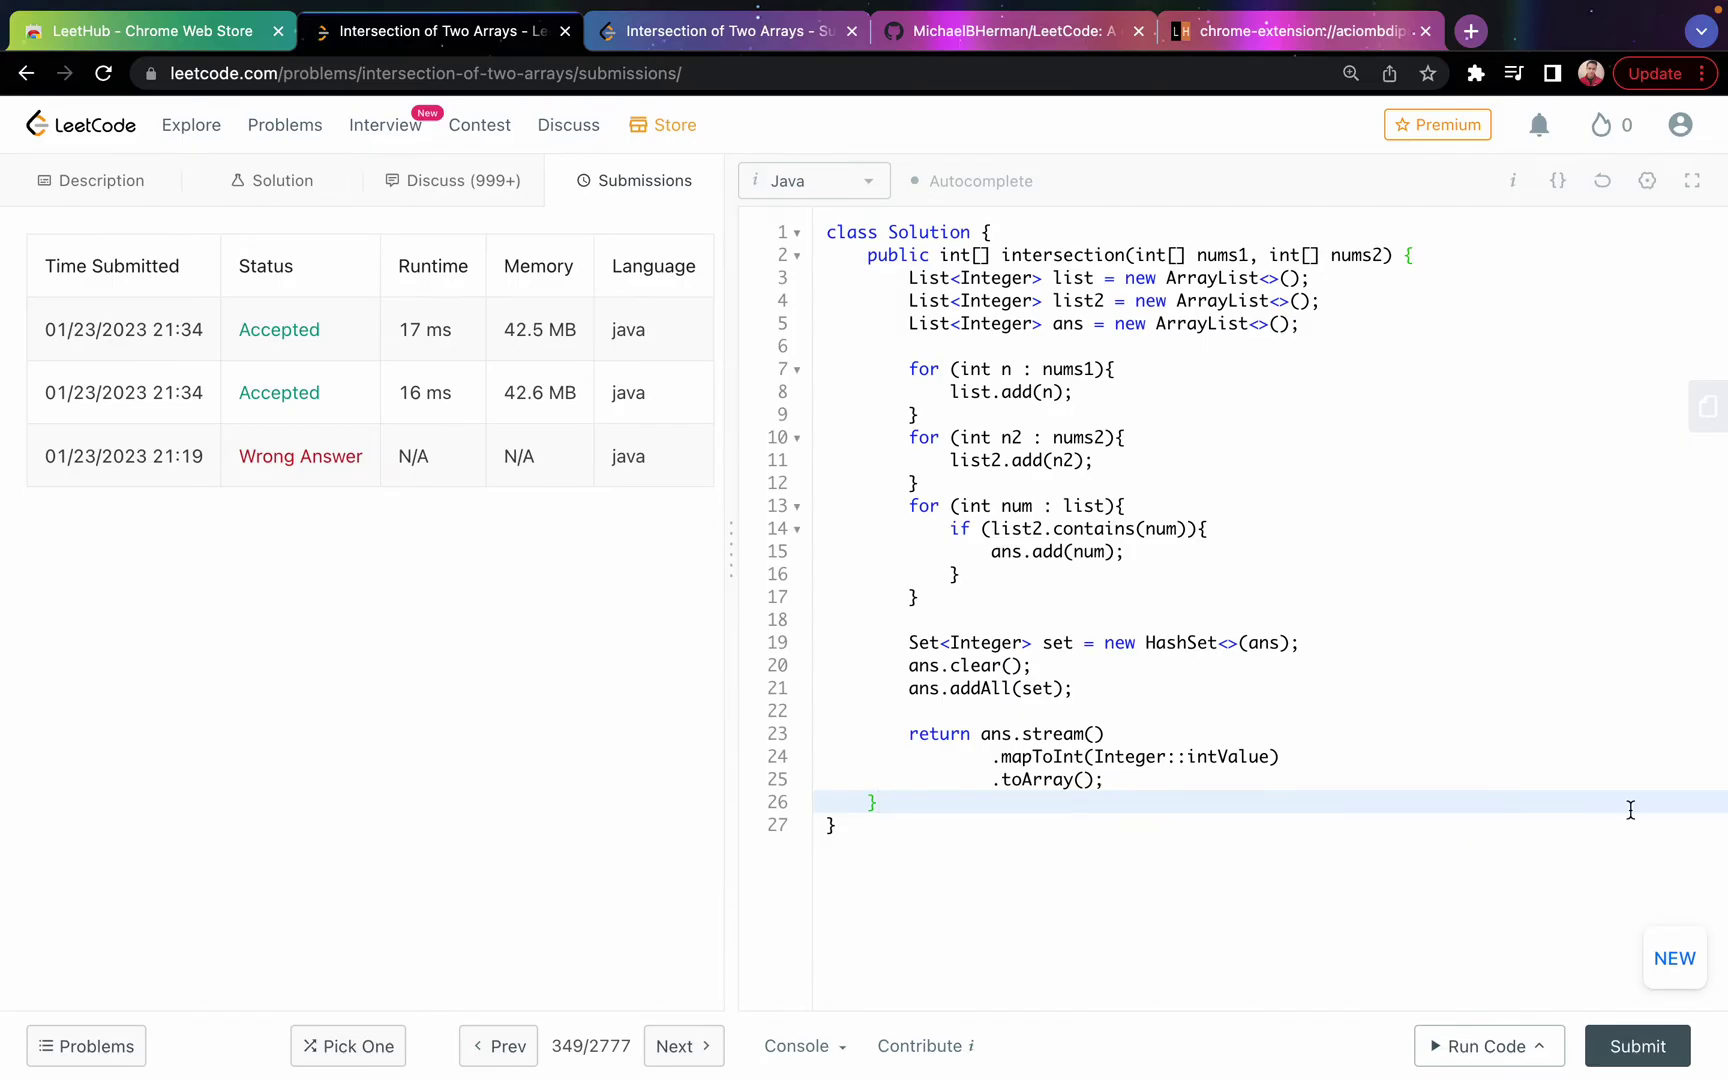
pyautogui.click(1637, 1046)
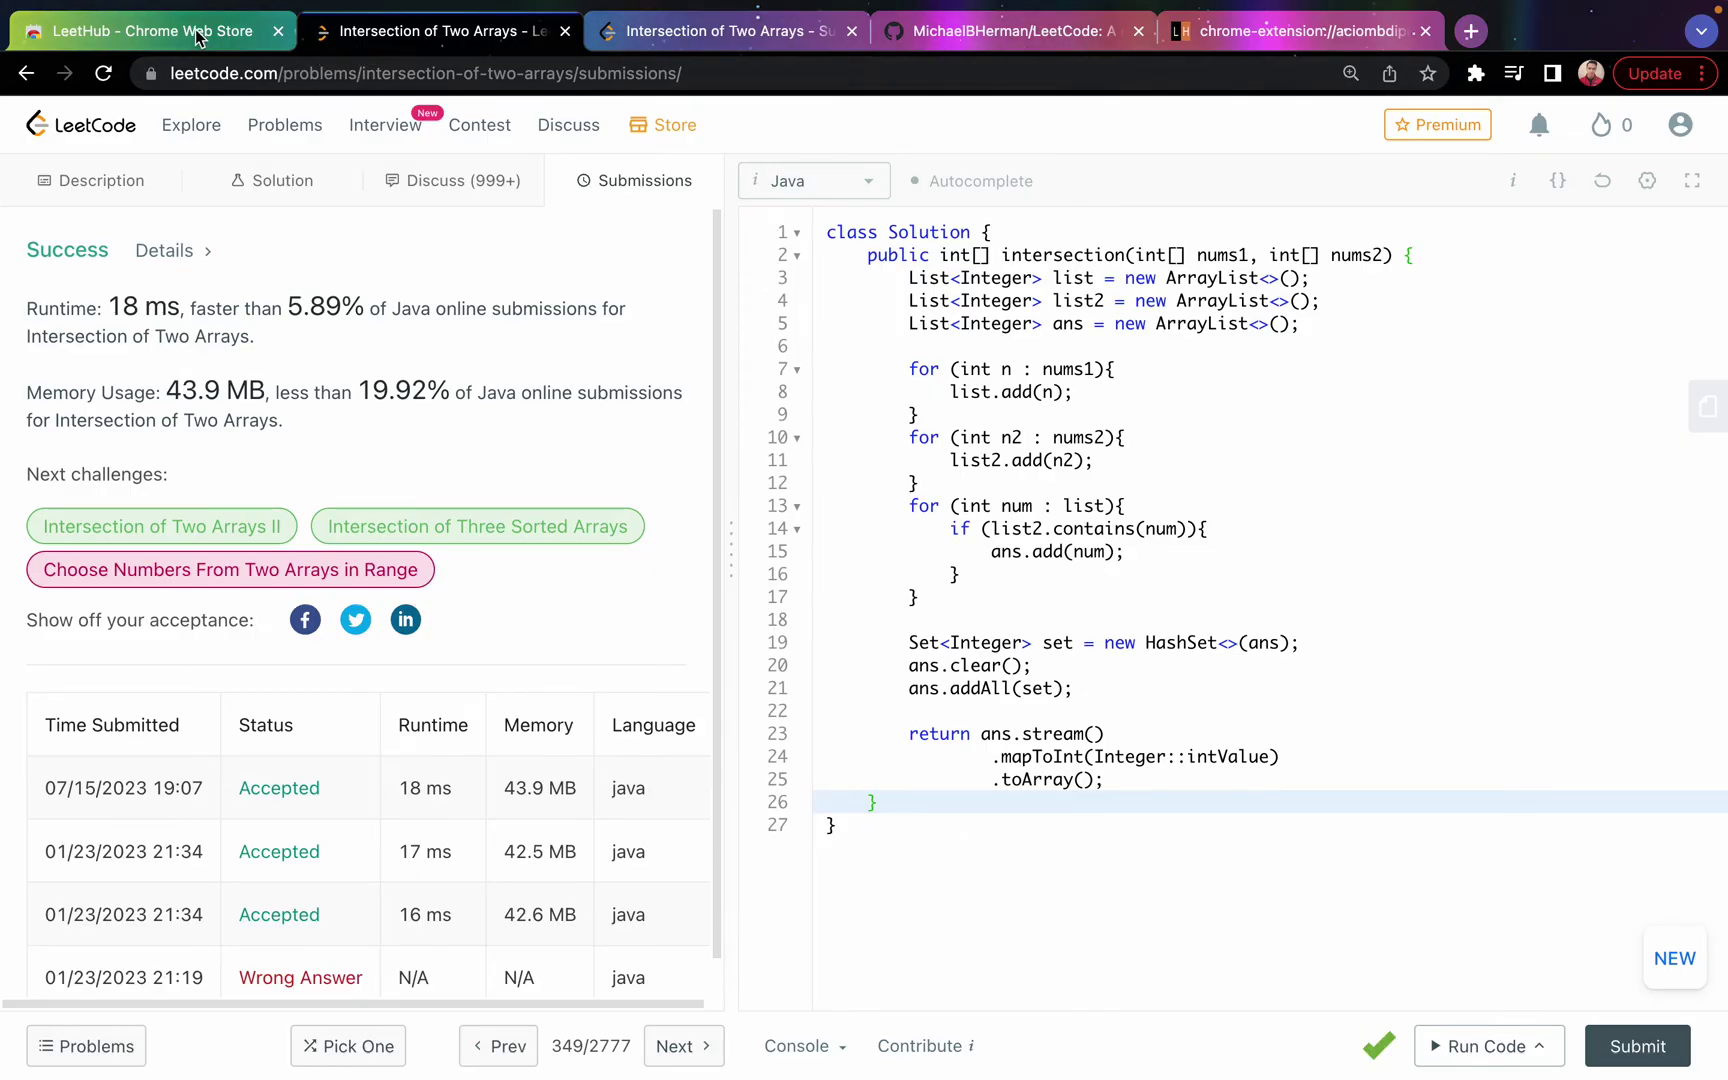
pyautogui.click(975, 35)
pyautogui.press('super+r')
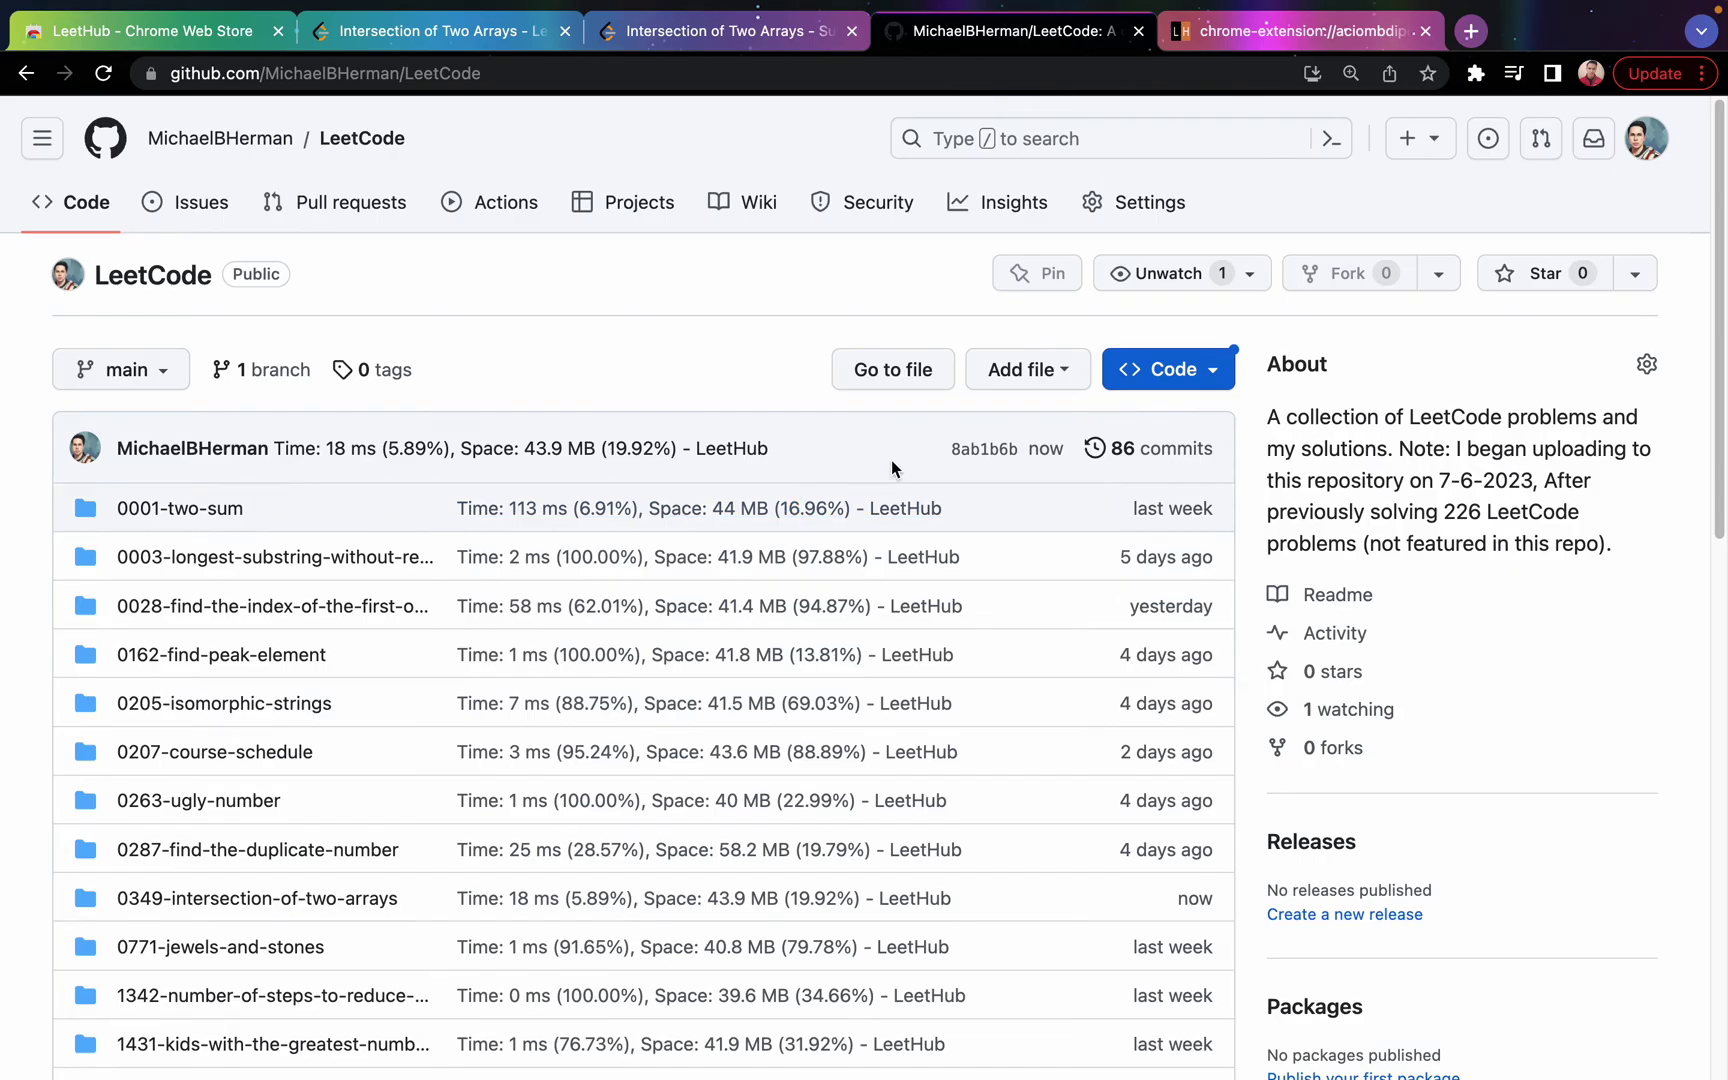
# Step: Open the latest LeetHub commit and review the 0349-intersection-of-two-arrays.java diff
pyautogui.click(366, 449)
pyautogui.scroll(-3, 362, 580)
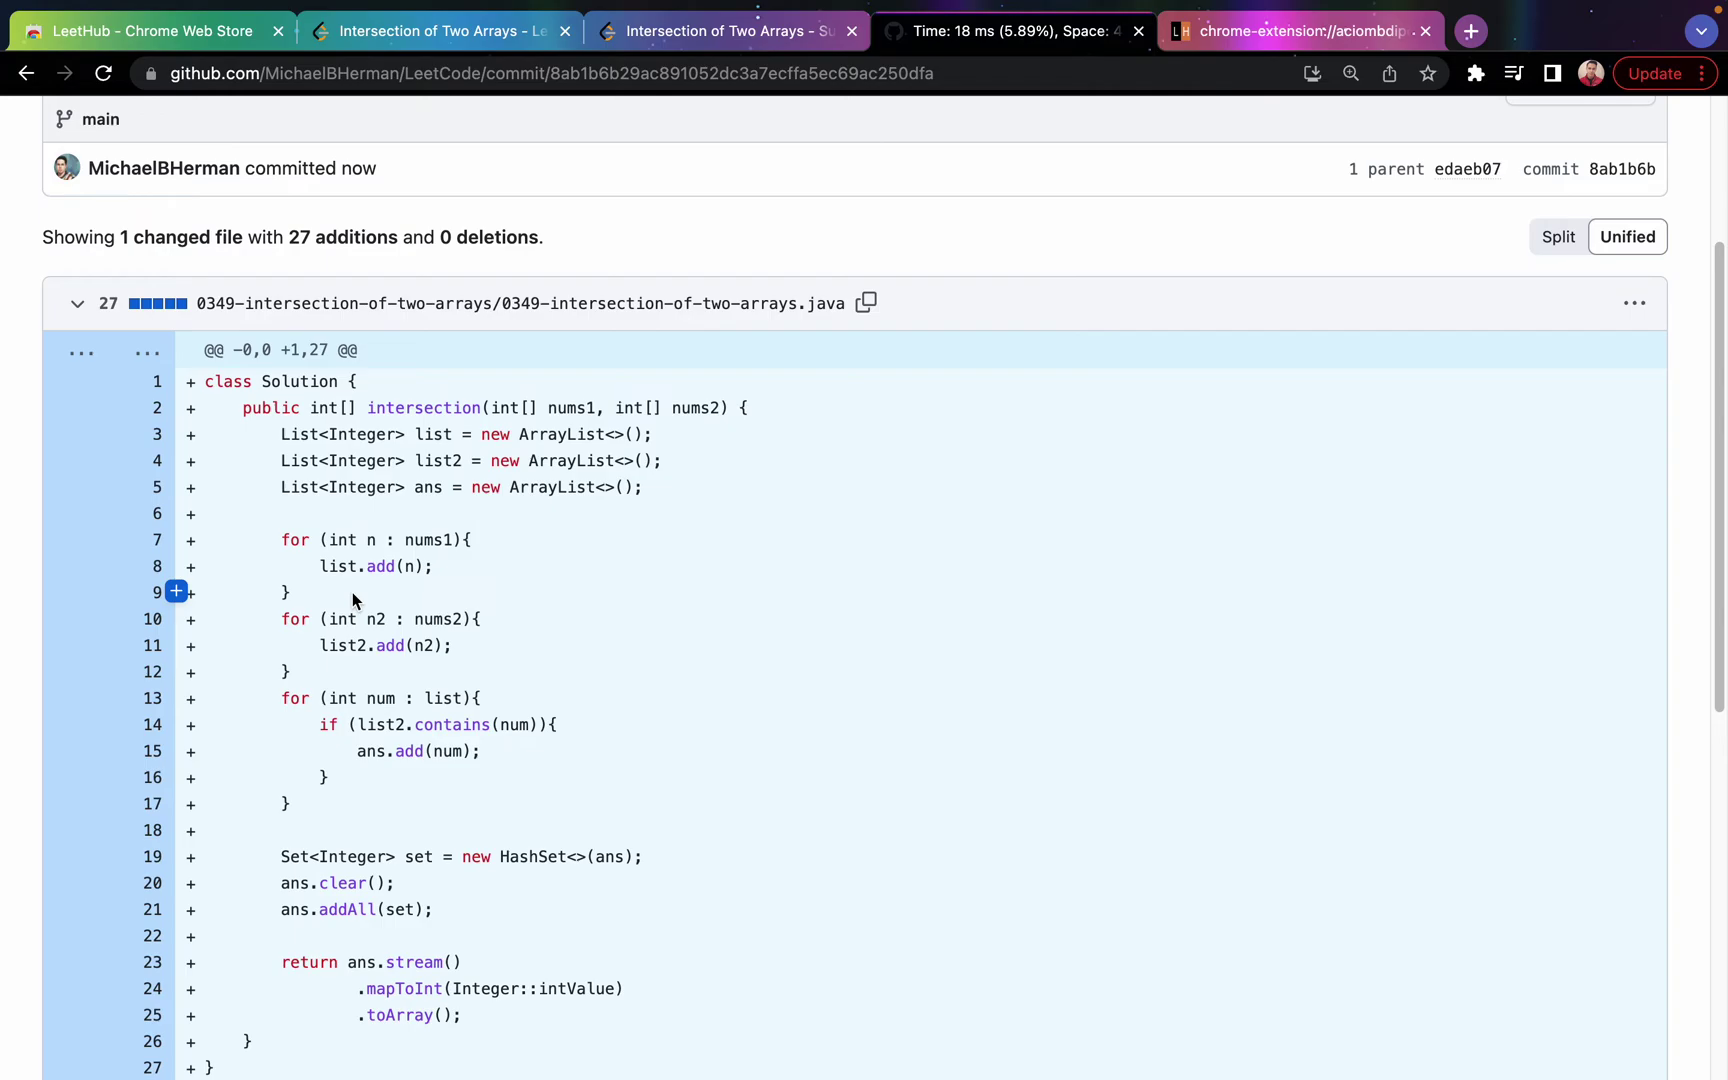
pyautogui.scroll(-2, 352, 593)
pyautogui.scroll(6, 490, 590)
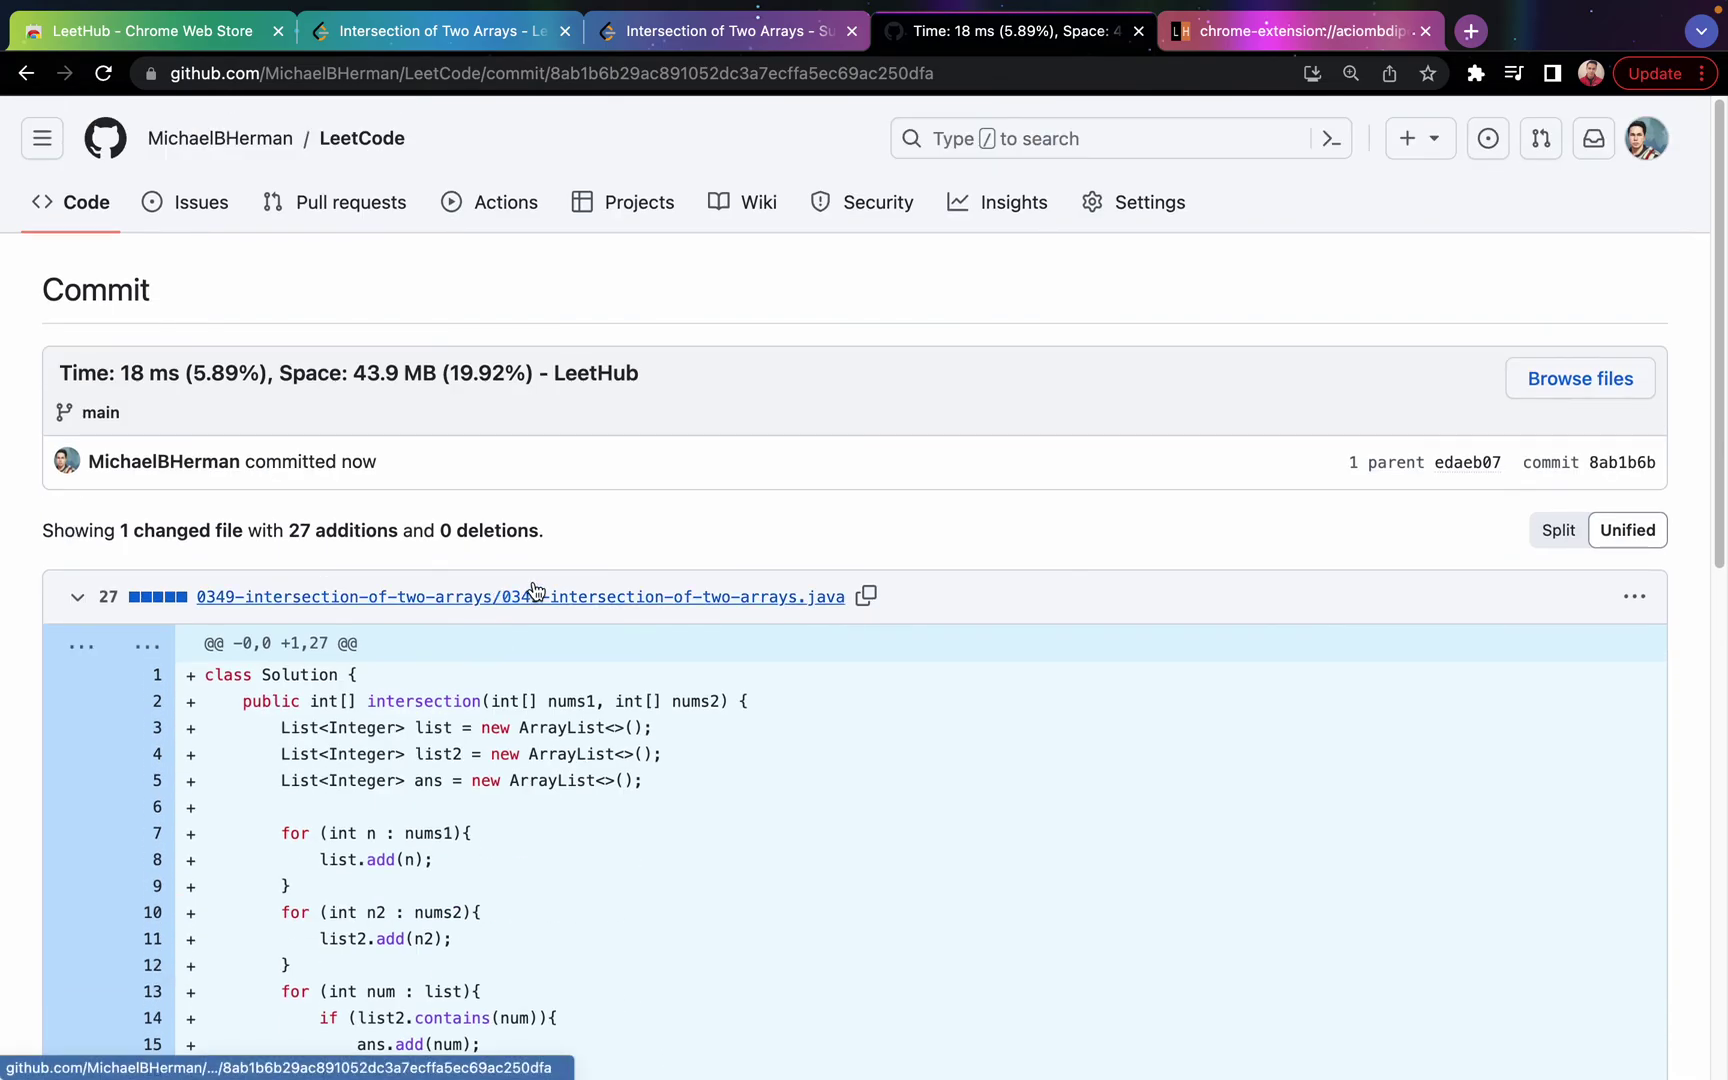
pyautogui.click(1656, 146)
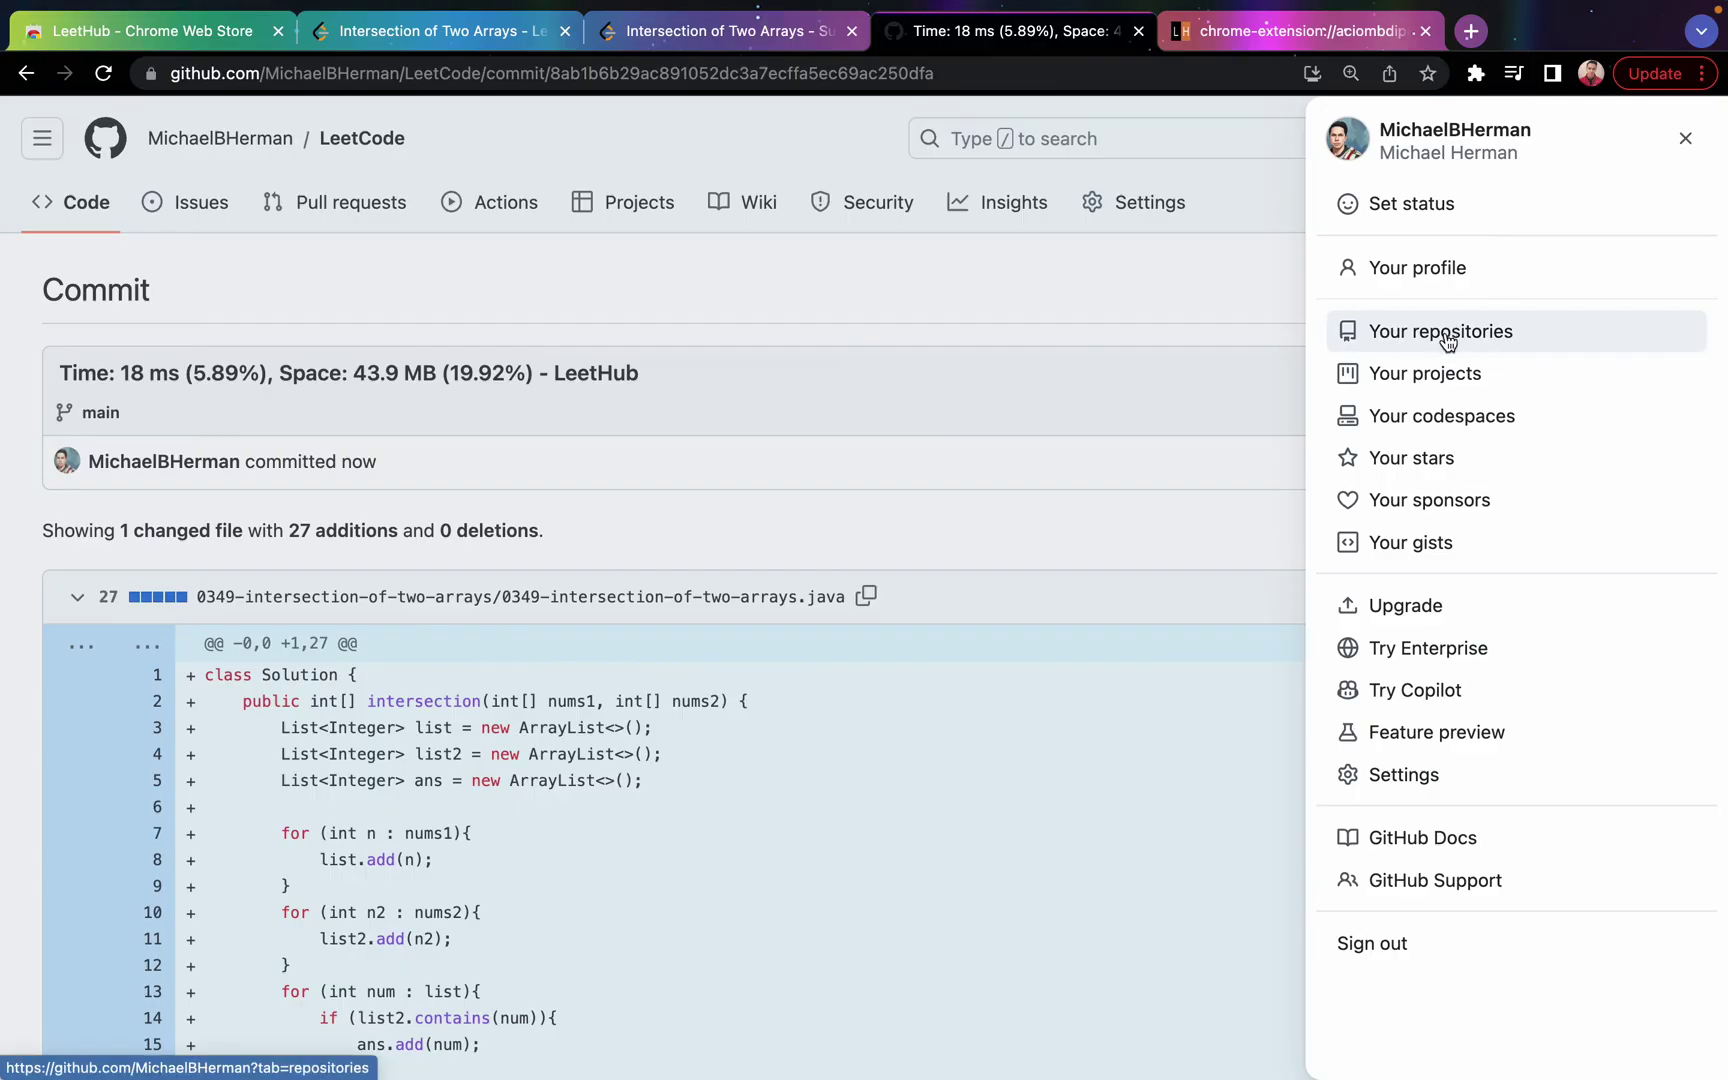
# Step: Go to your GitHub profile and narrow contribution activity to July 8, 2023
pyautogui.click(1440, 268)
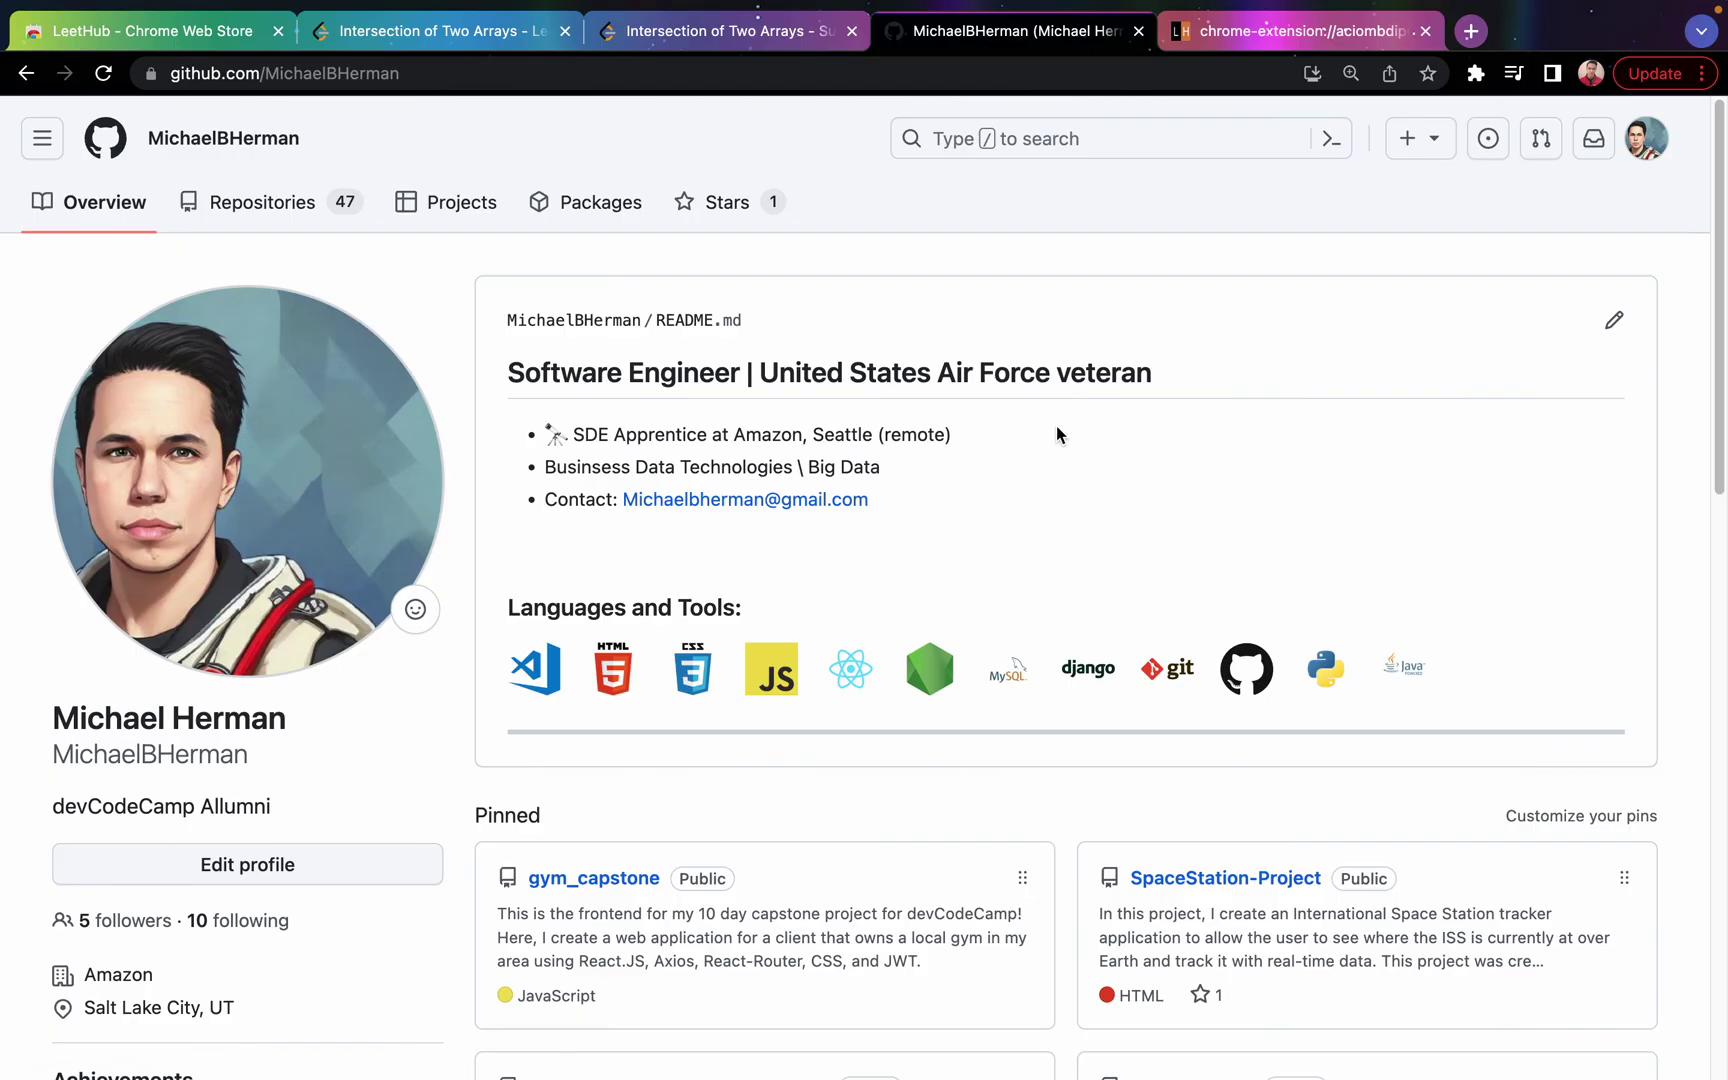
pyautogui.scroll(-9, 1056, 425)
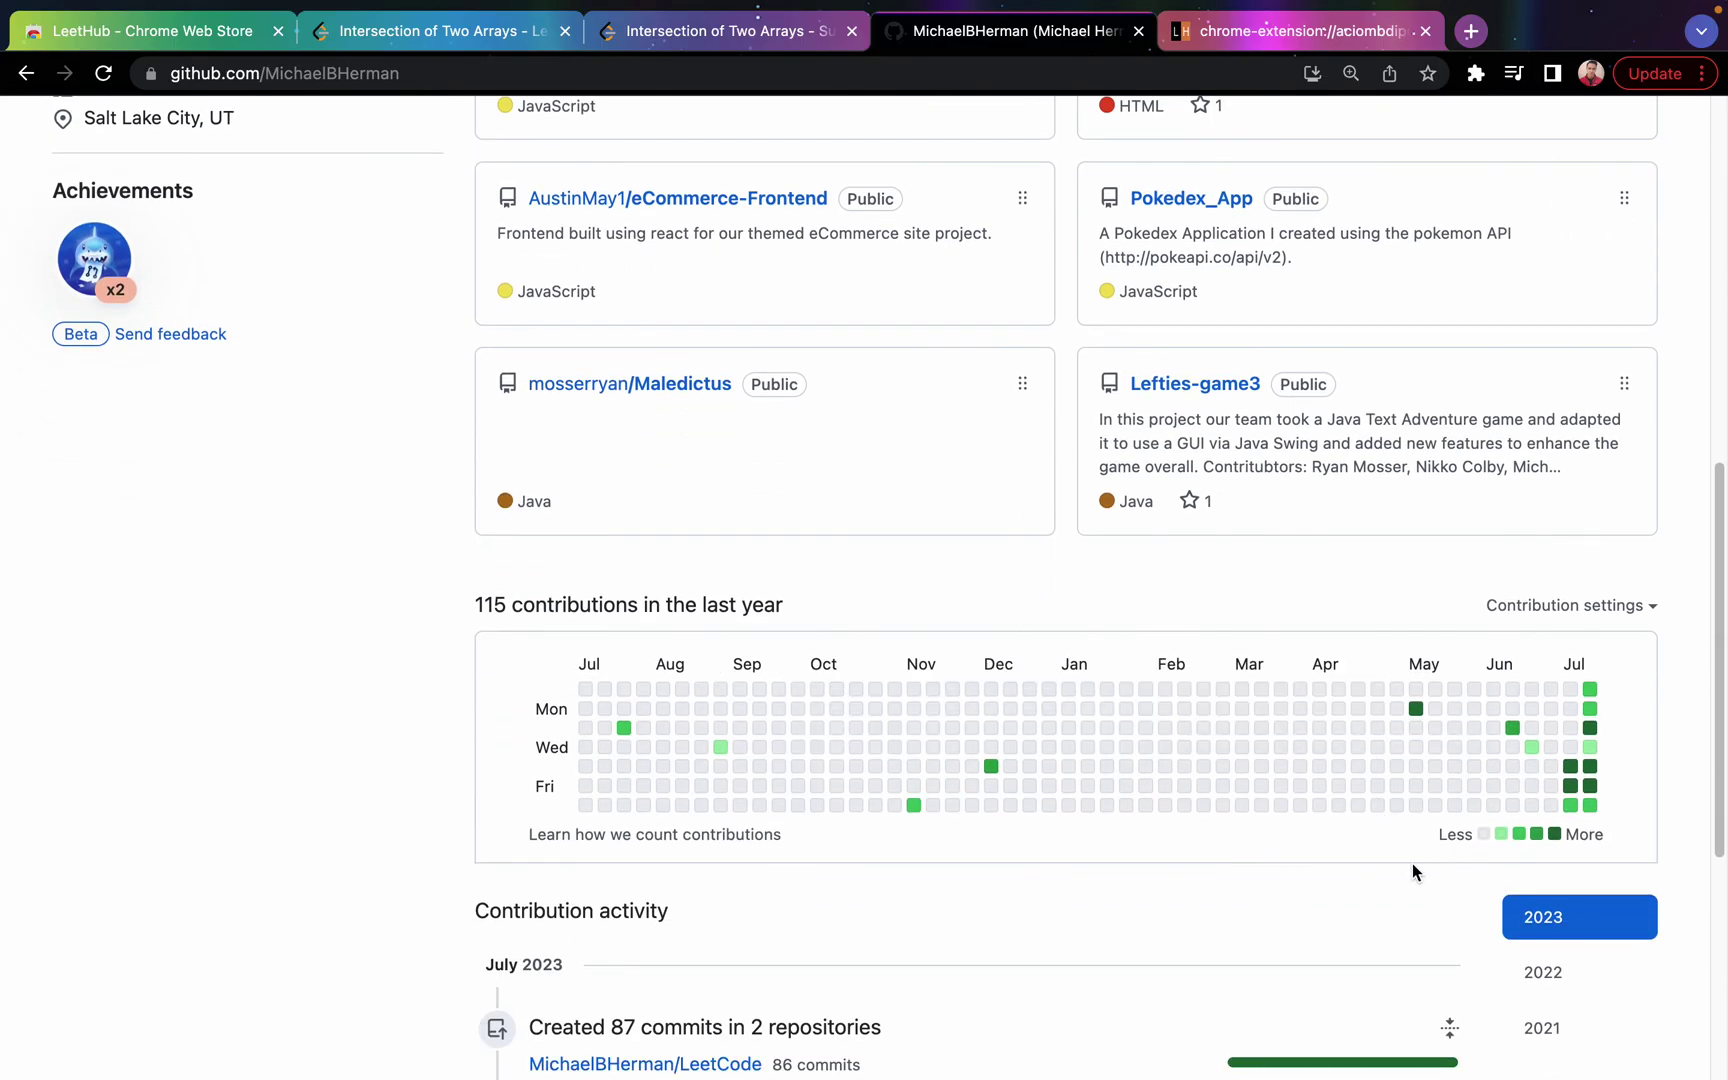
pyautogui.click(1574, 805)
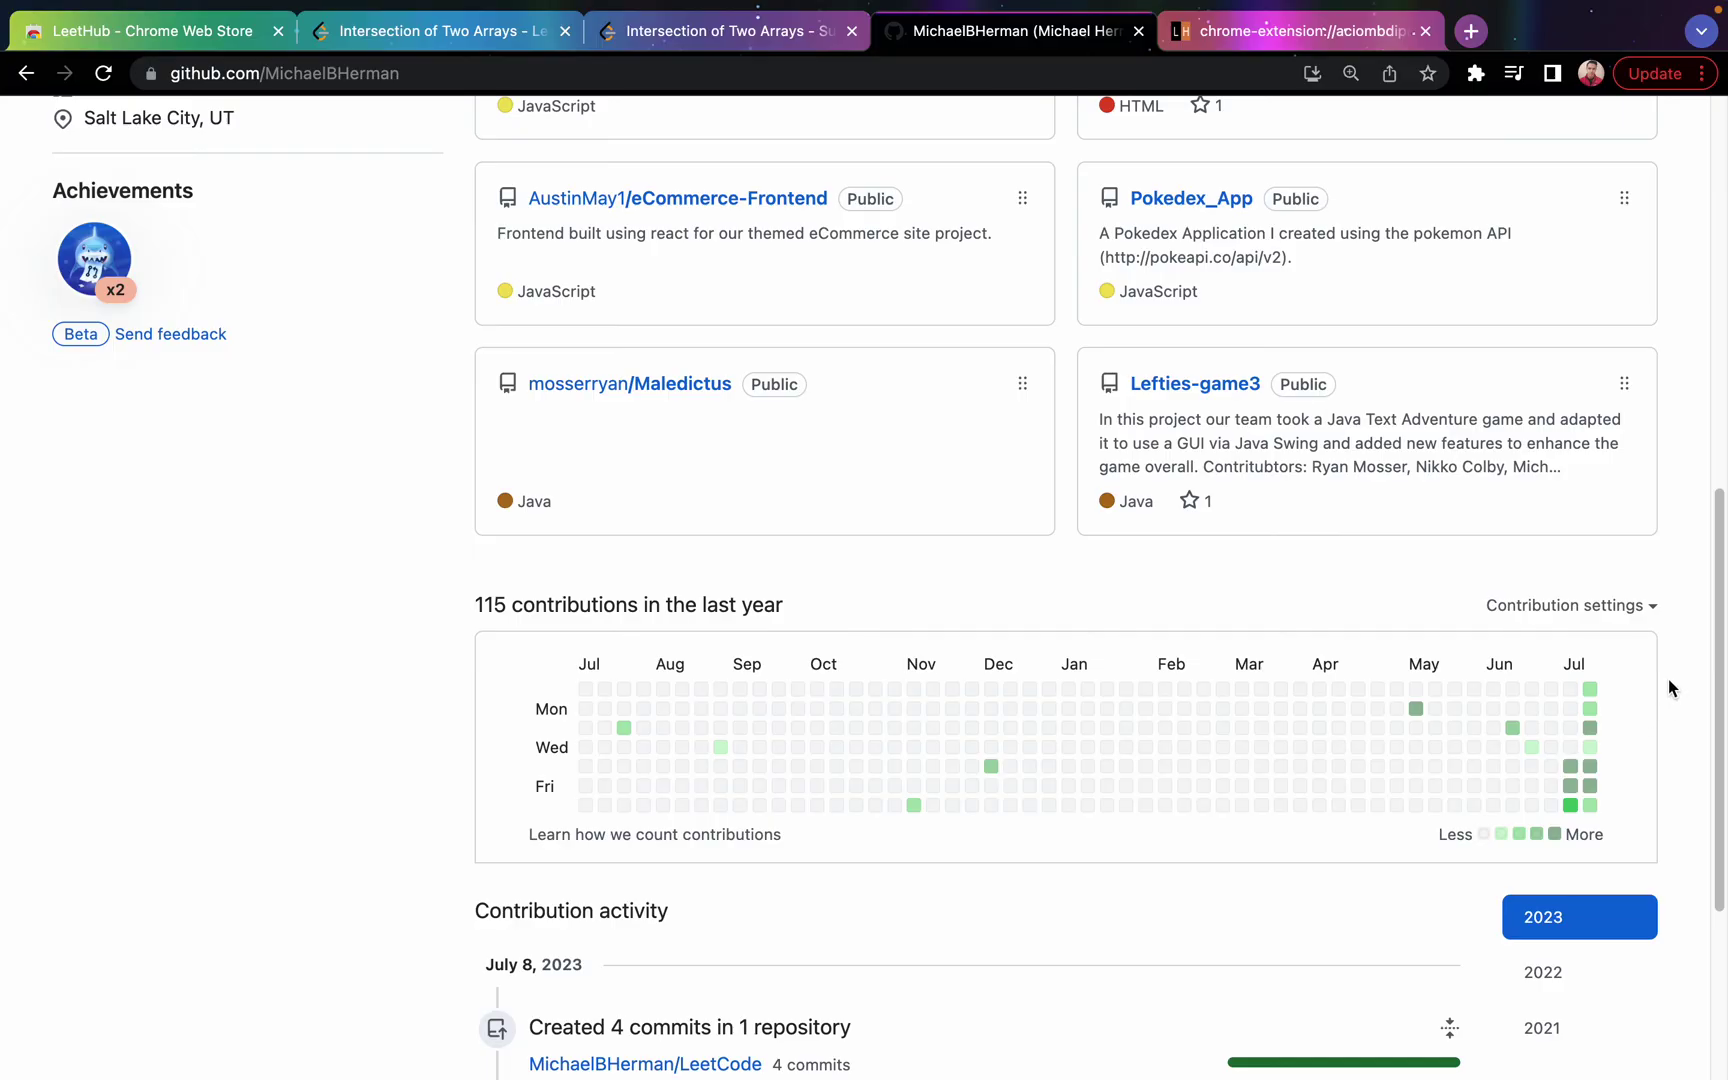
pyautogui.scroll(-2, 1665, 685)
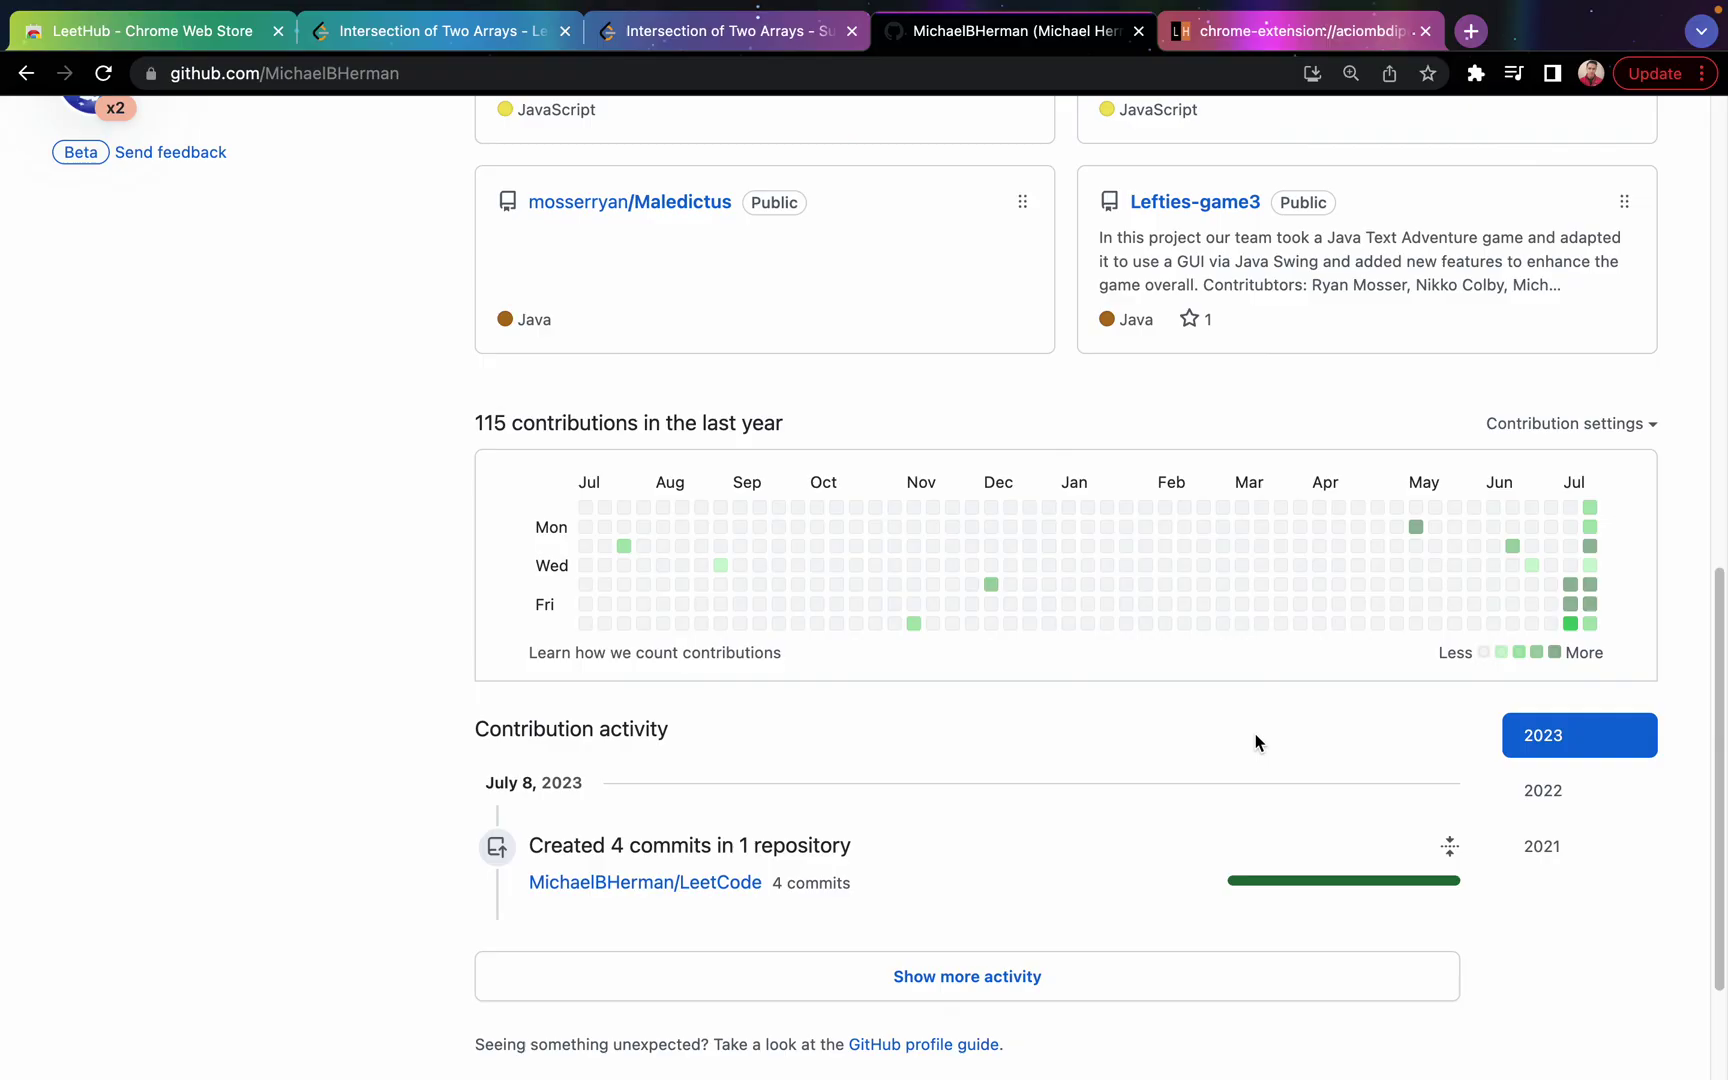